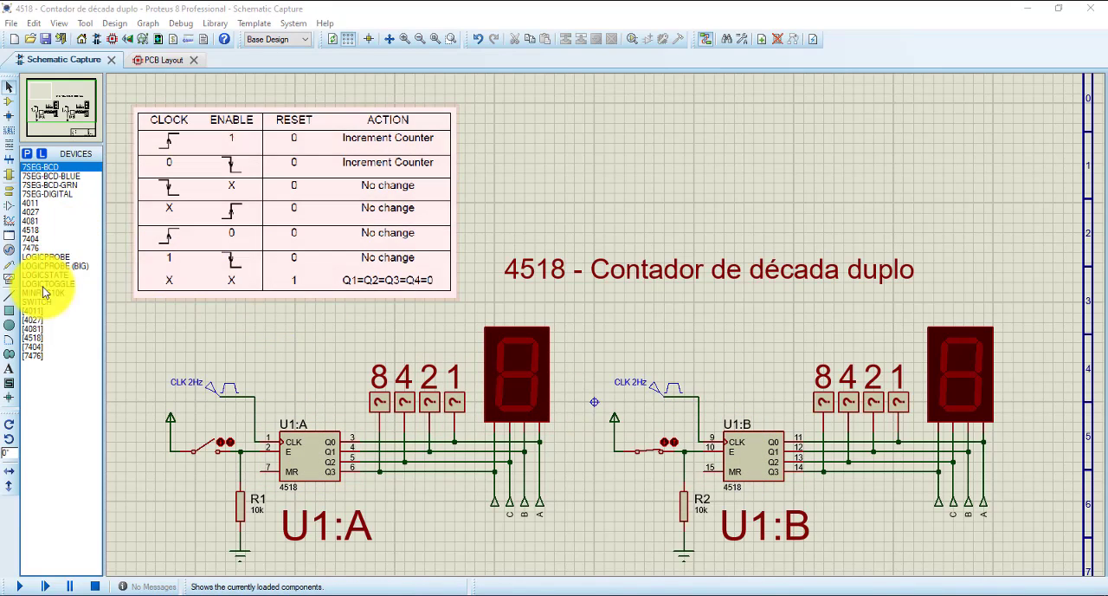
- Place the two halves of a new 4518 counter side by side above the schematic's title, deleting the surplus third one
{"action": "left_click", "coordinate": [30, 230]}
{"action": "left_click", "coordinate": [609, 135]}
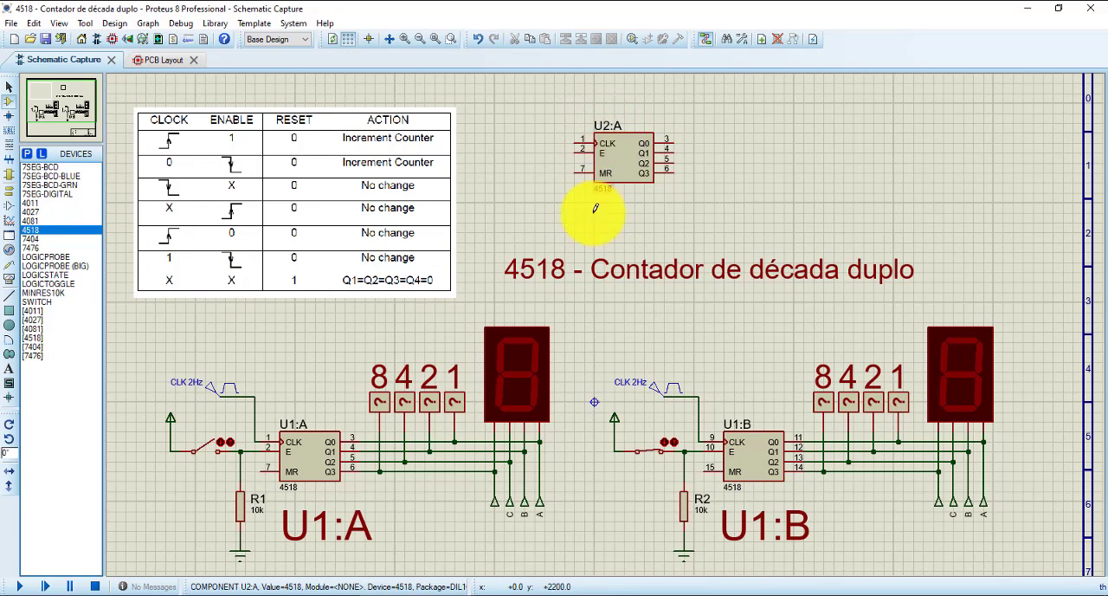
{"action": "left_click", "coordinate": [773, 134]}
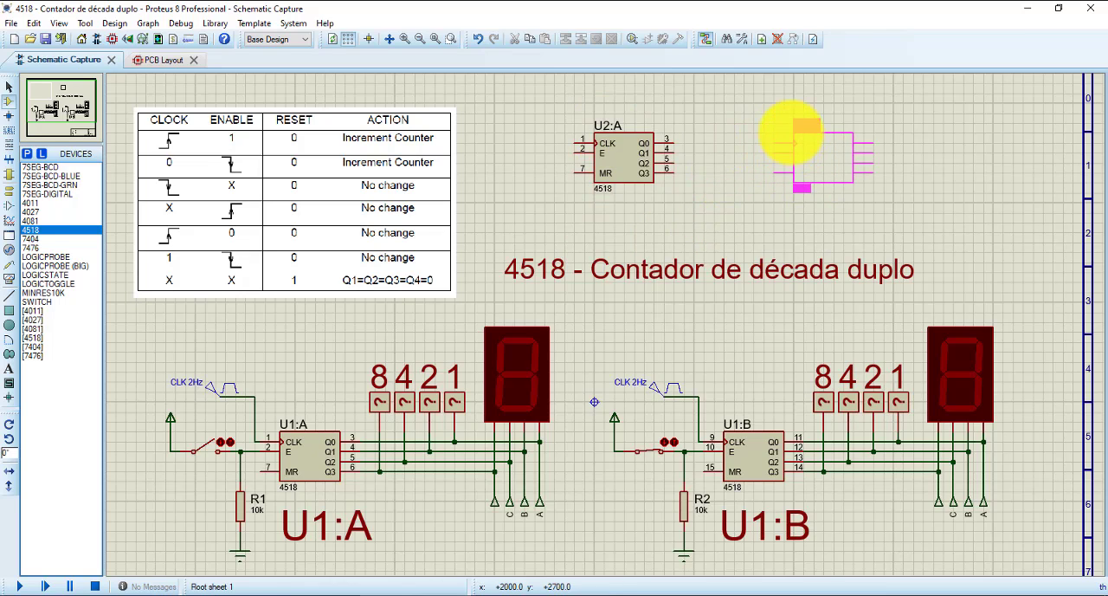
{"action": "left_click", "coordinate": [791, 132]}
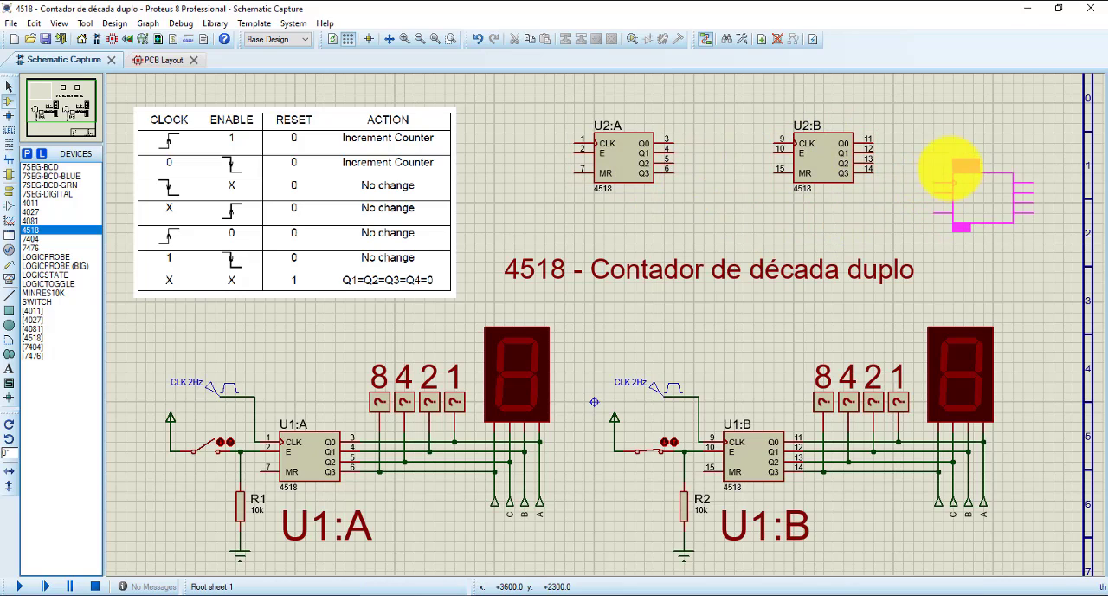
{"action": "left_click", "coordinate": [924, 144]}
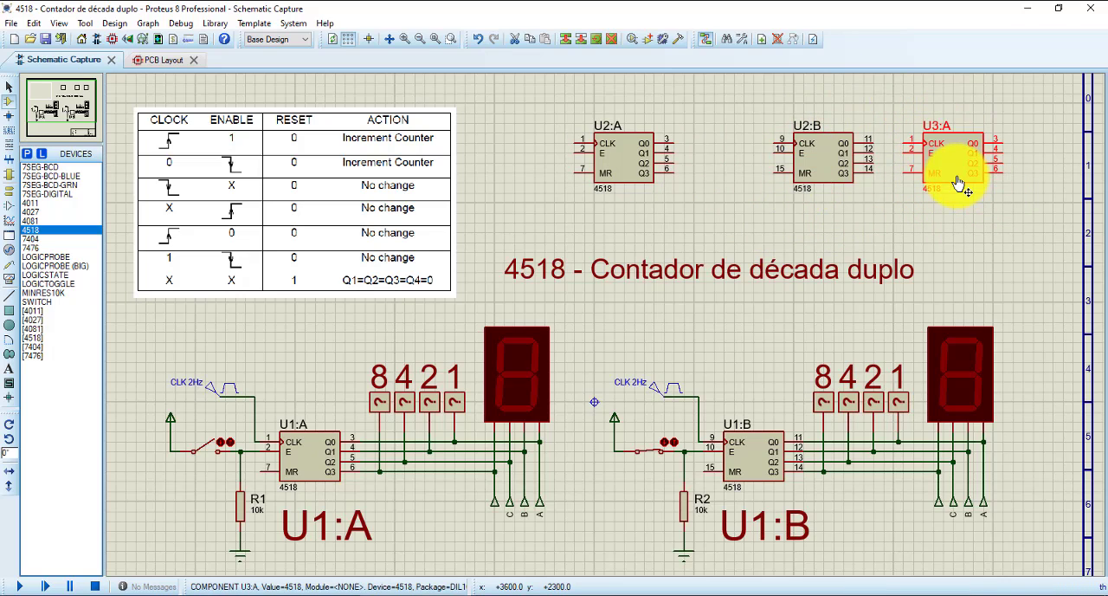
{"action": "key", "text": "Delete"}
- Inspect the hidden power pin net assignments of the newly placed U2:A counter and close its properties
{"action": "scroll", "coordinate": [802, 208], "scroll_direction": "up", "scroll_amount": 2}
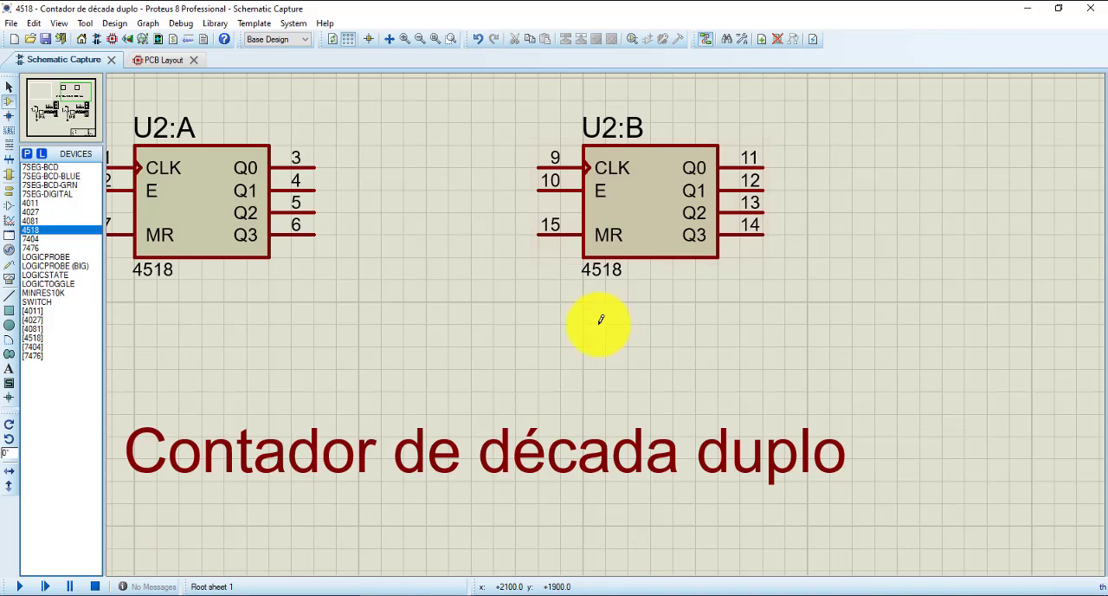
{"action": "middle_click", "coordinate": [384, 268]}
{"action": "left_click", "coordinate": [610, 362]}
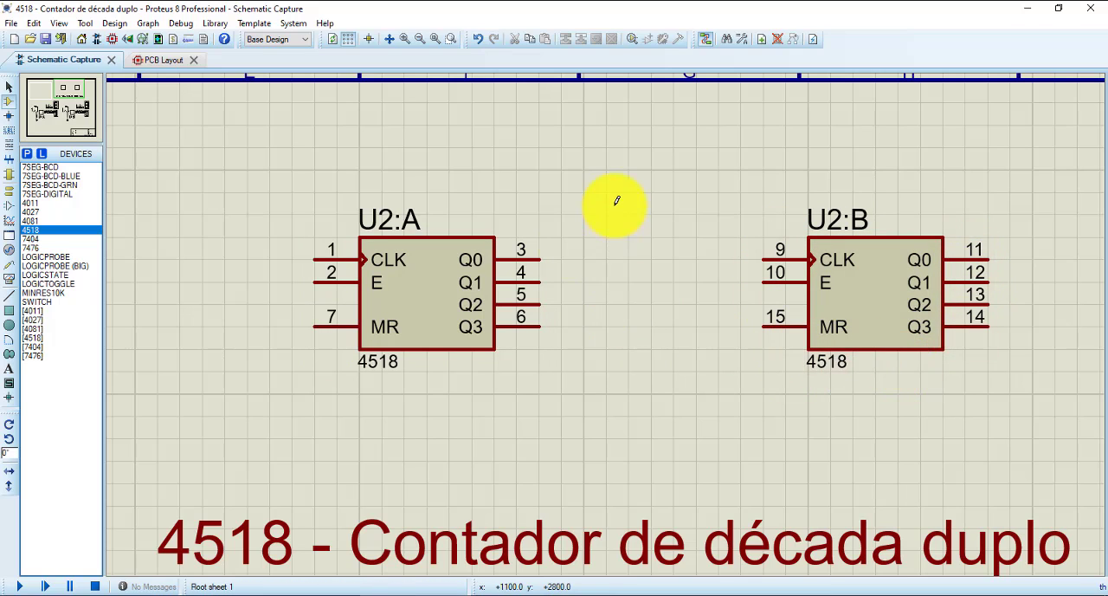
{"action": "right_click", "coordinate": [423, 280]}
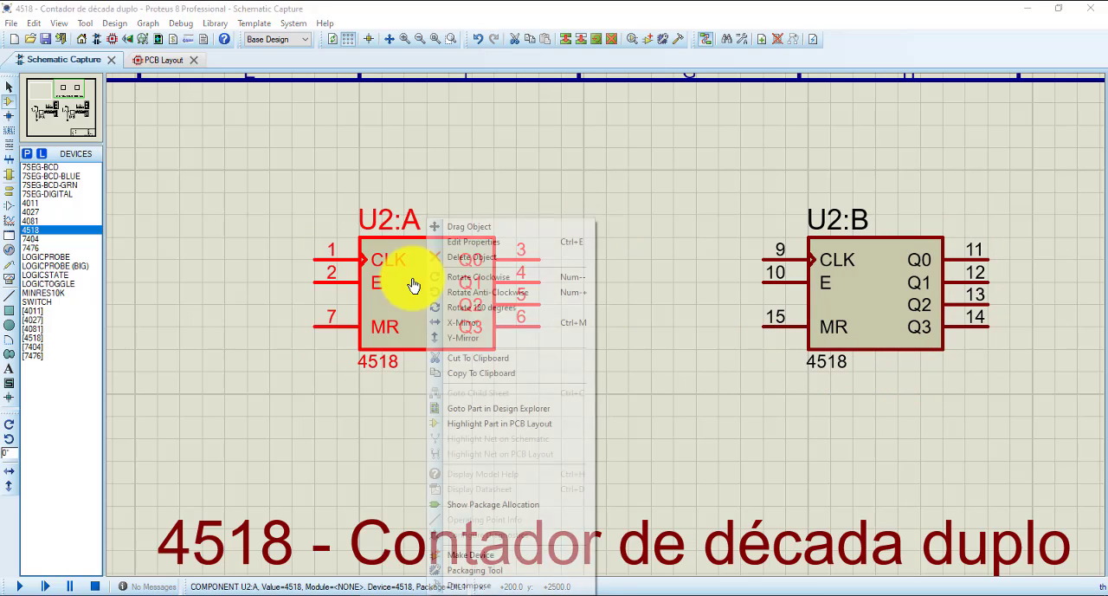
{"action": "left_click", "coordinate": [500, 242]}
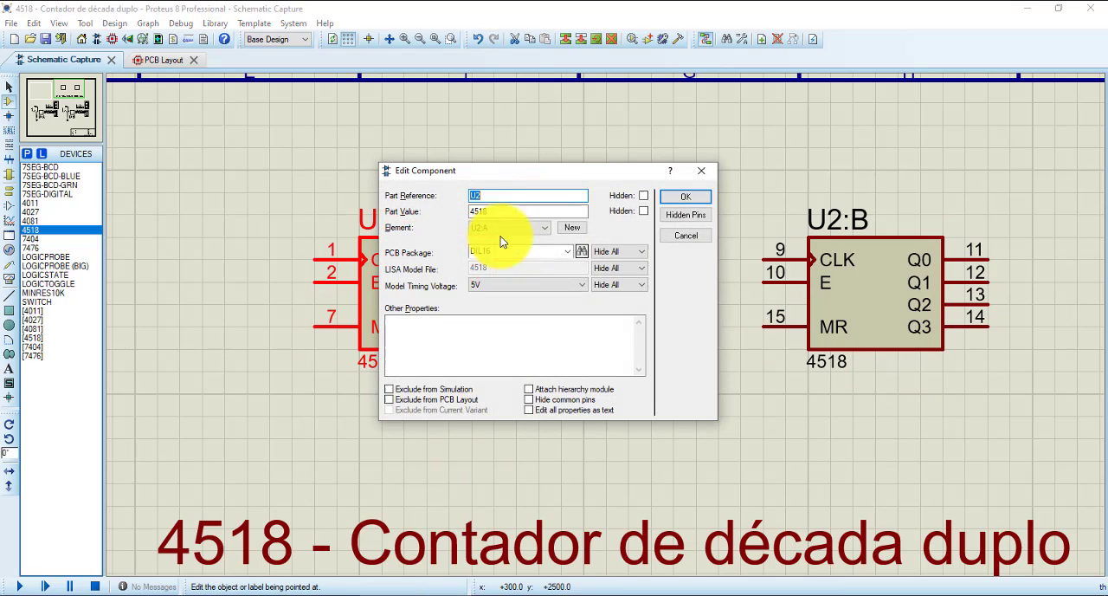
{"action": "left_click", "coordinate": [692, 216]}
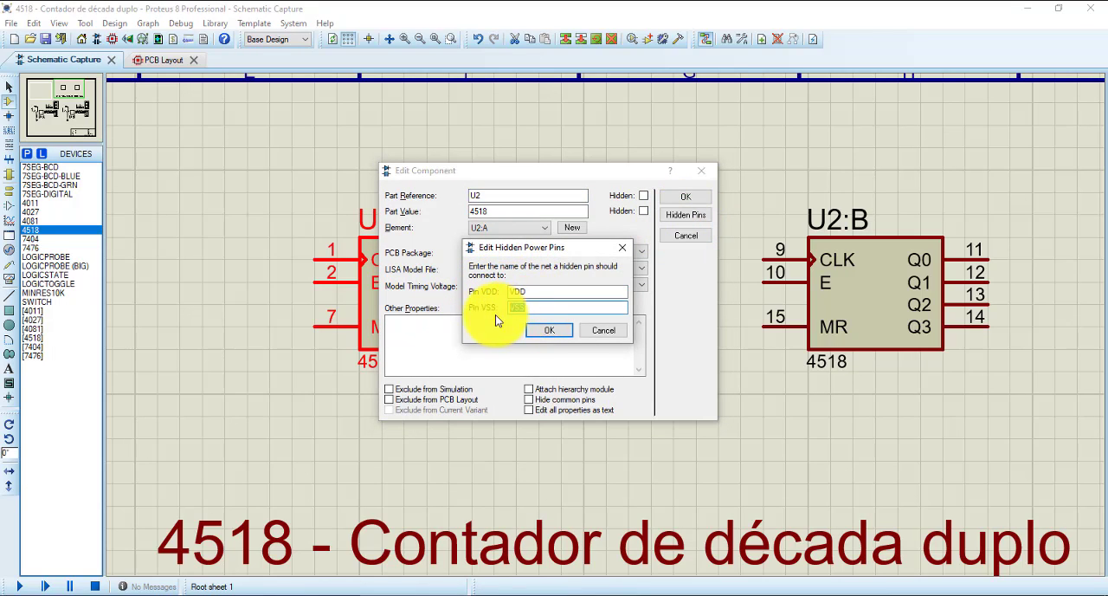
{"action": "left_click", "coordinate": [563, 329]}
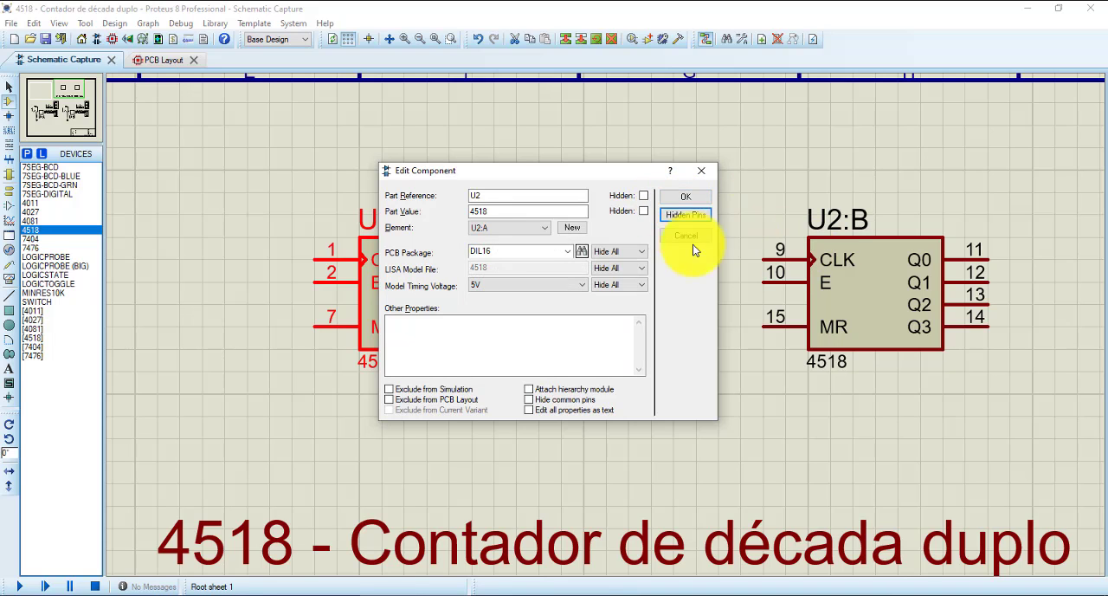
{"action": "left_click", "coordinate": [677, 216]}
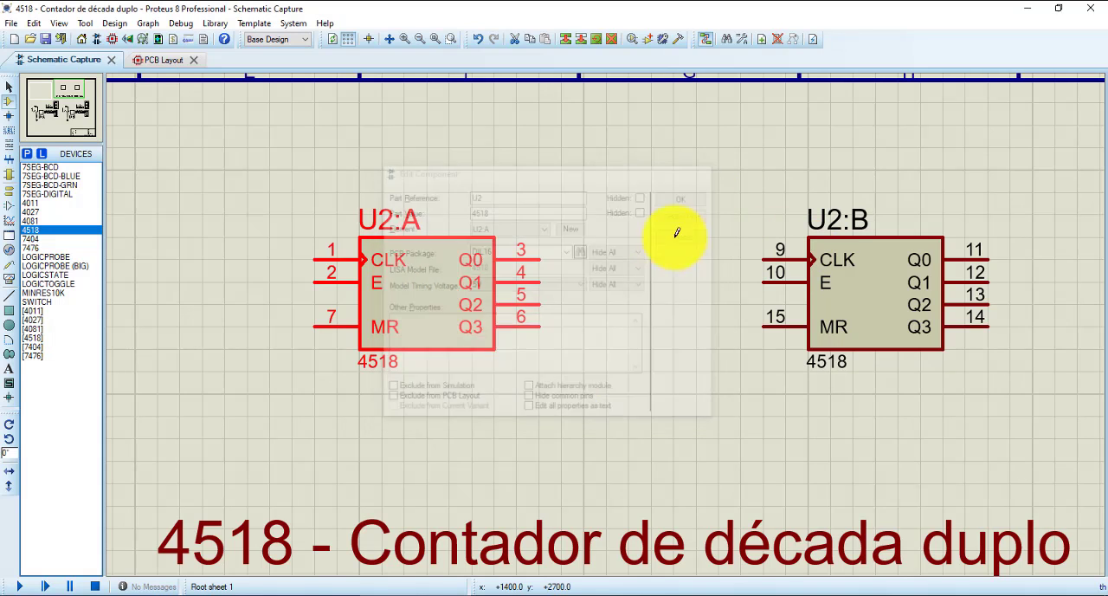
- Examine the U1:A counter circuit, including its clock, enable switch, output wiring, logic probes and seven-segment display
{"action": "scroll", "coordinate": [626, 301], "scroll_direction": "down", "scroll_amount": 2}
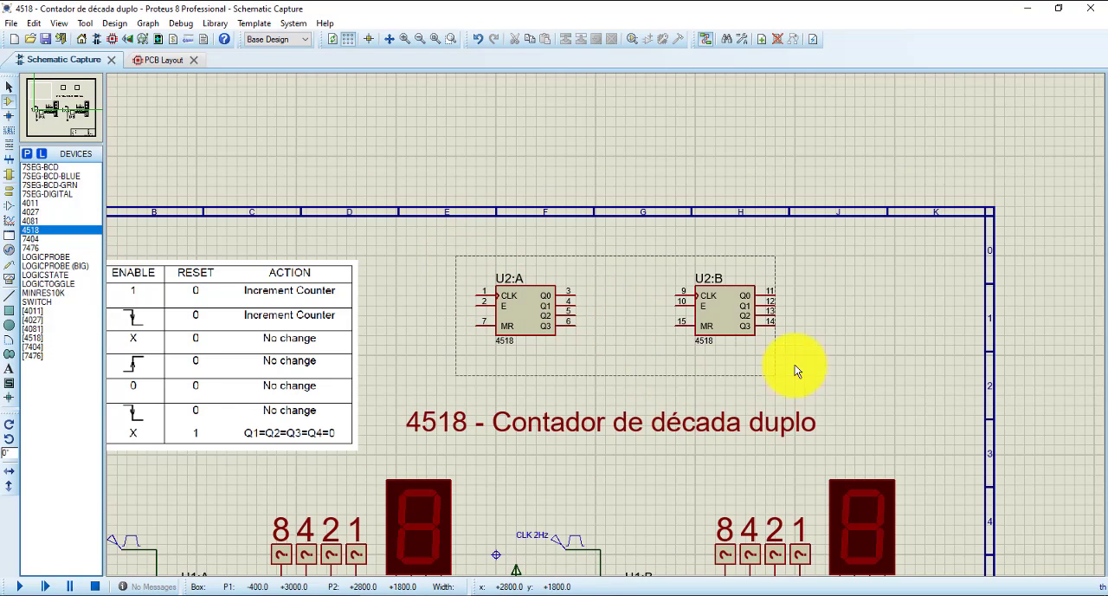
{"action": "left_click_drag", "start_coordinate": [794, 364], "coordinate": [804, 364]}
{"action": "left_click", "coordinate": [623, 395]}
{"action": "middle_click", "coordinate": [464, 402]}
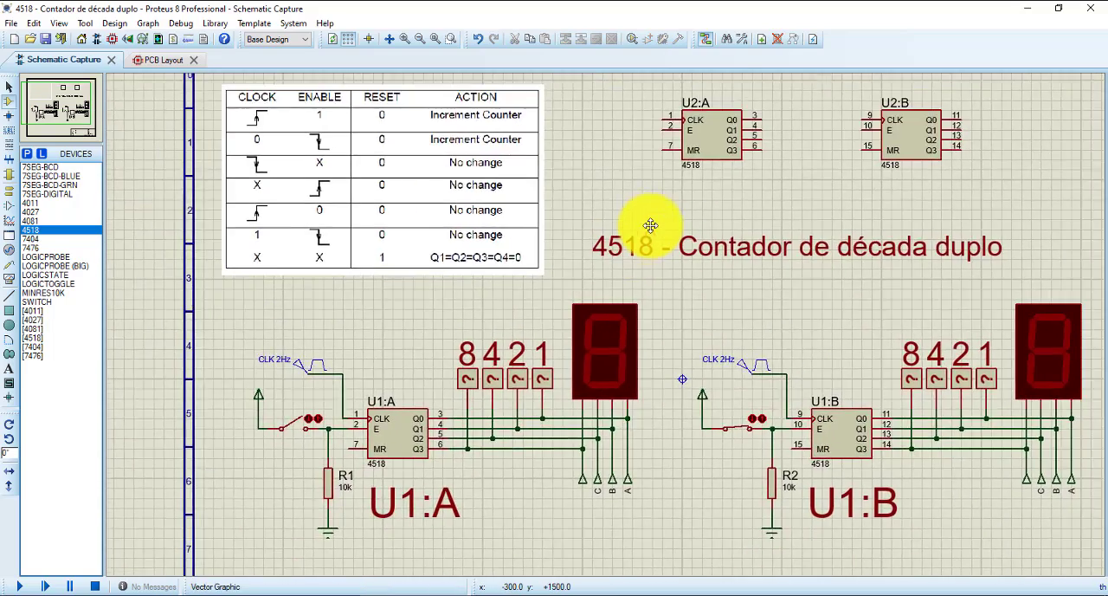
{"action": "left_click", "coordinate": [699, 162]}
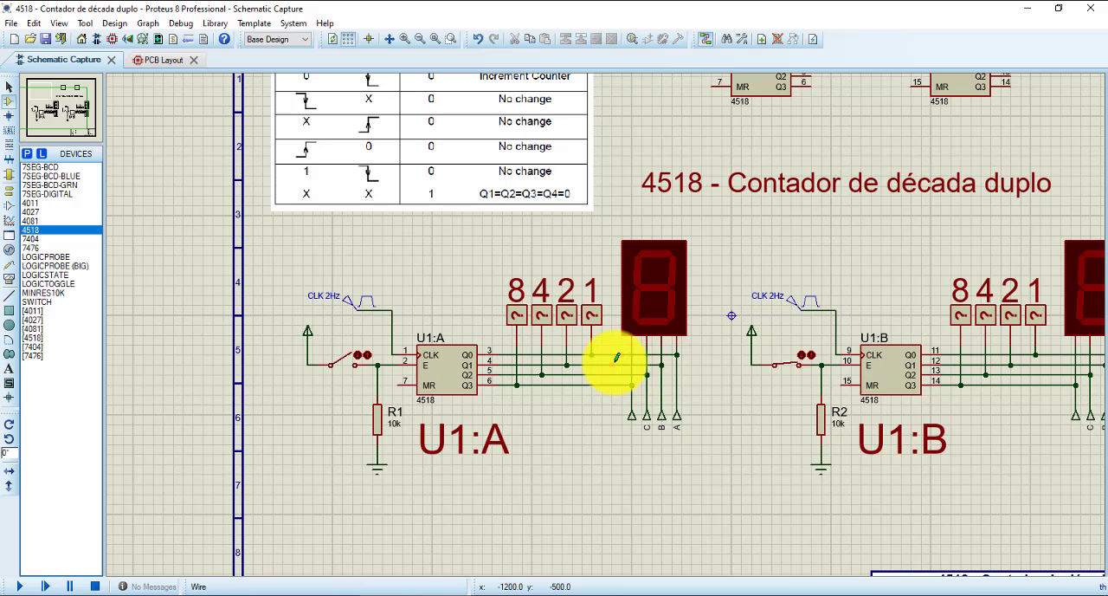
{"action": "scroll", "coordinate": [617, 357], "scroll_direction": "up", "scroll_amount": 1}
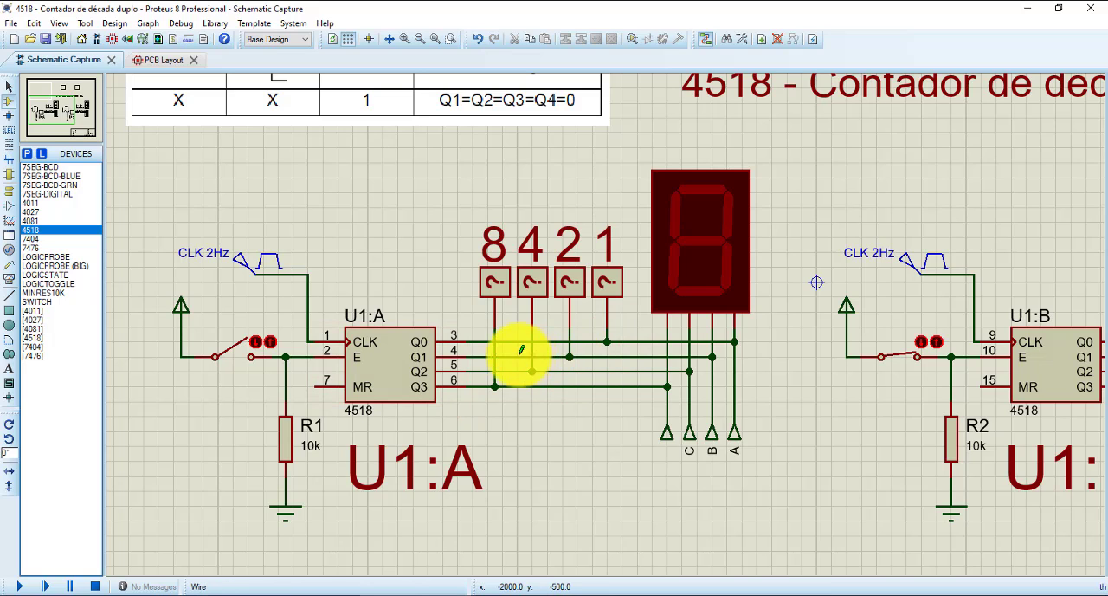
{"action": "scroll", "coordinate": [520, 354], "scroll_direction": "up", "scroll_amount": 1}
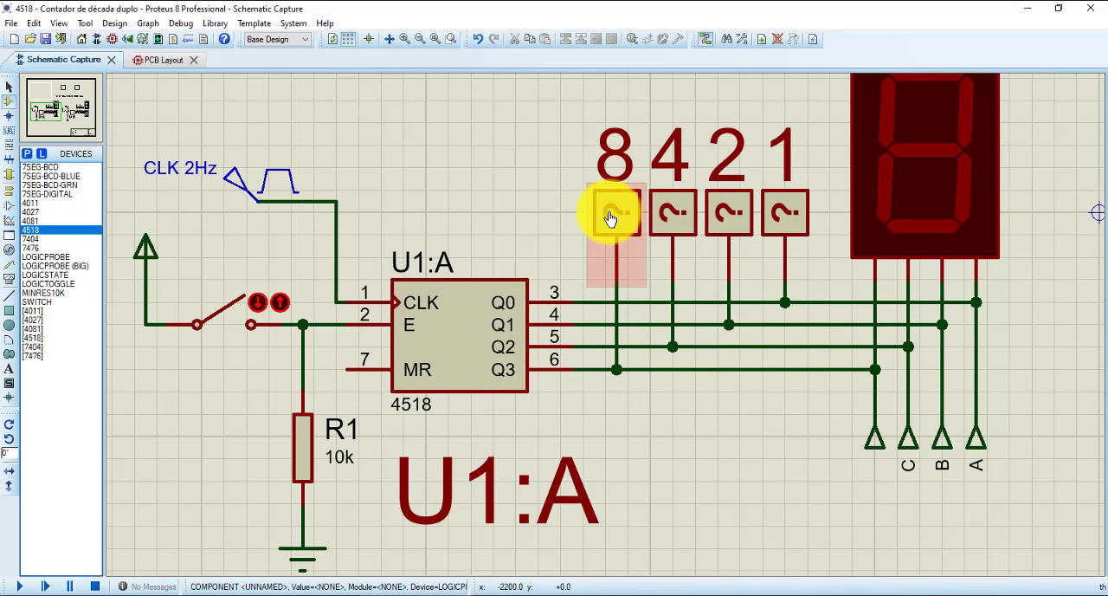
{"action": "scroll", "coordinate": [757, 158], "scroll_direction": "down", "scroll_amount": 1}
{"action": "scroll", "coordinate": [710, 207], "scroll_direction": "up", "scroll_amount": 1}
{"action": "scroll", "coordinate": [527, 371], "scroll_direction": "down", "scroll_amount": 1}
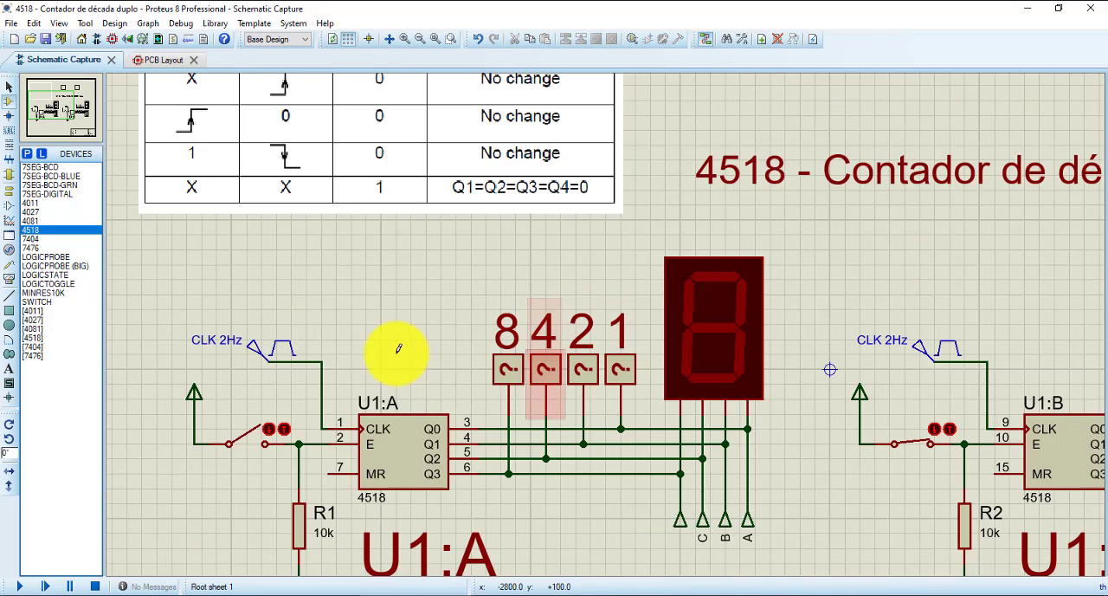
{"action": "left_click_drag", "start_coordinate": [398, 348], "coordinate": [409, 256]}
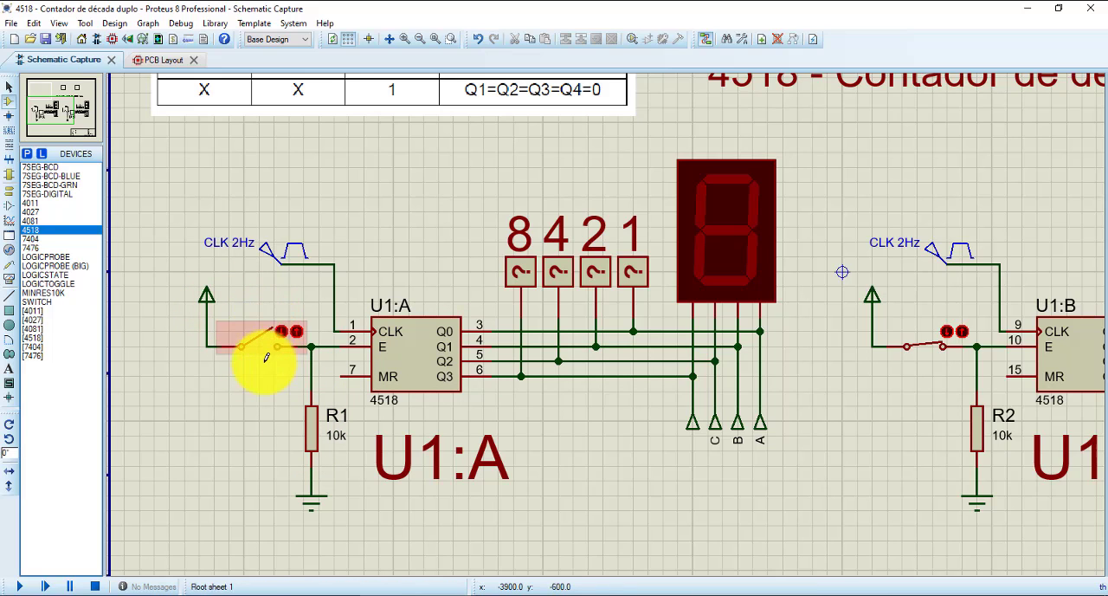
- Open the enable switch of the U1:B counter and run the simulation briefly before stopping it
{"action": "scroll", "coordinate": [264, 338], "scroll_direction": "down", "scroll_amount": 1}
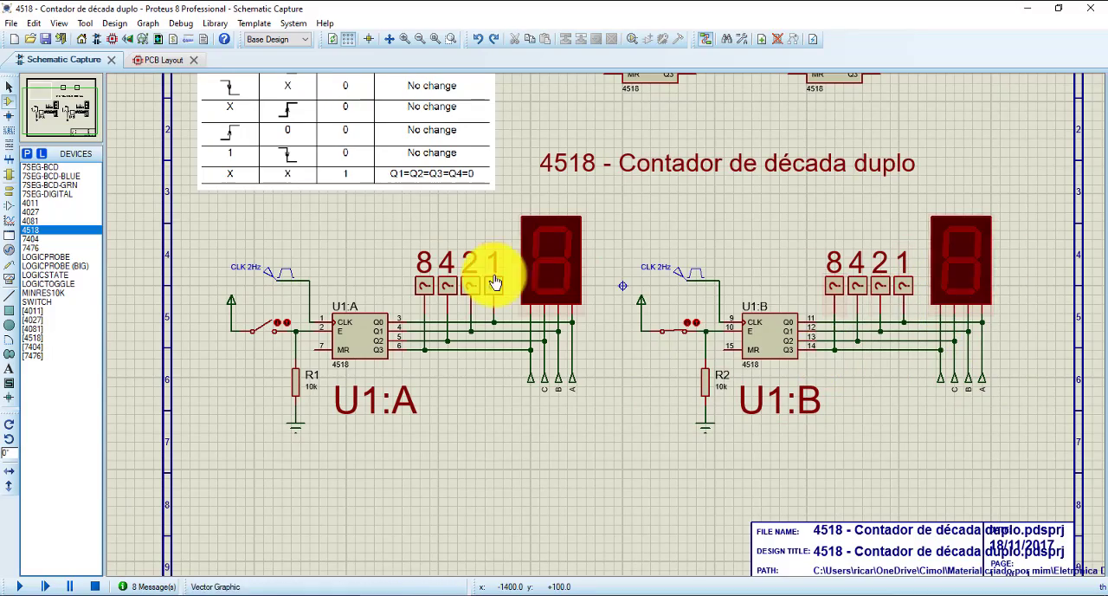
{"action": "scroll", "coordinate": [955, 389], "scroll_direction": "up", "scroll_amount": 2}
{"action": "middle_click", "coordinate": [421, 283]}
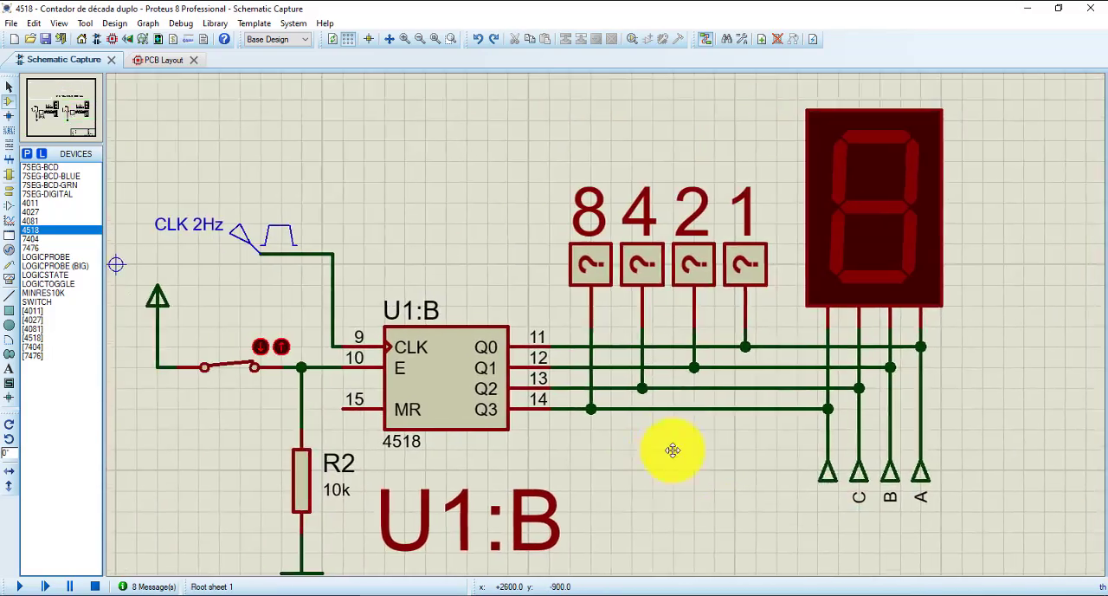
{"action": "scroll", "coordinate": [690, 443], "scroll_direction": "down", "scroll_amount": 1}
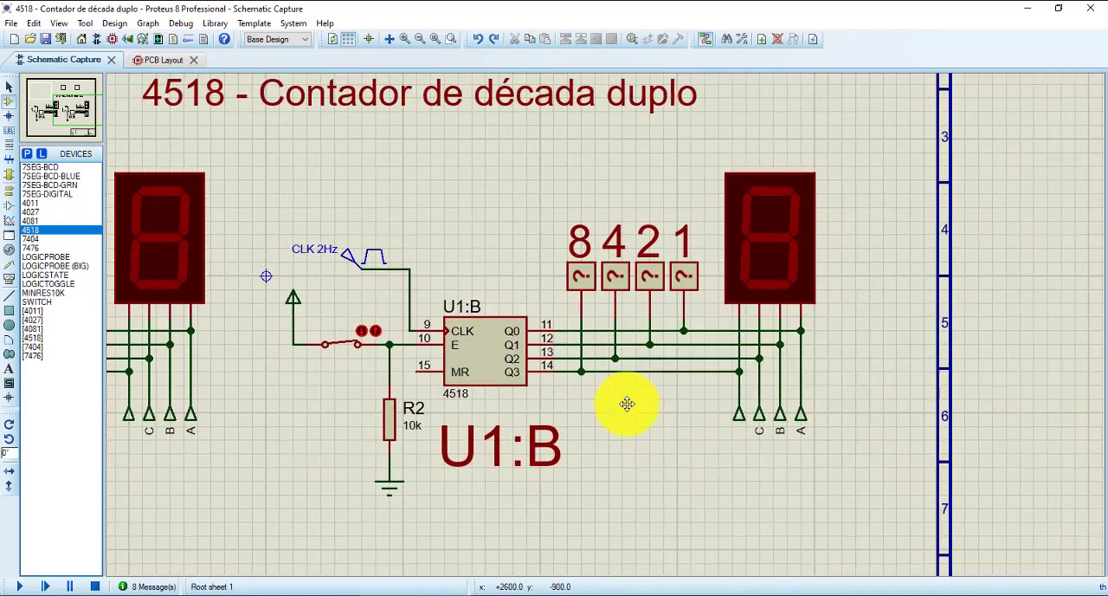
{"action": "middle_click", "coordinate": [627, 401]}
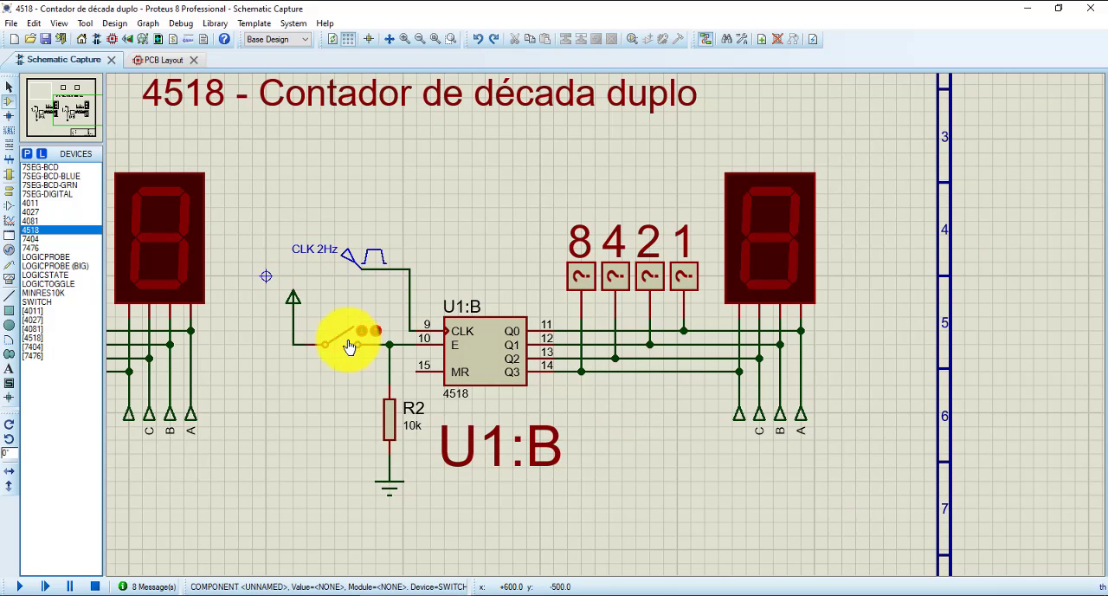
{"action": "left_click", "coordinate": [19, 586]}
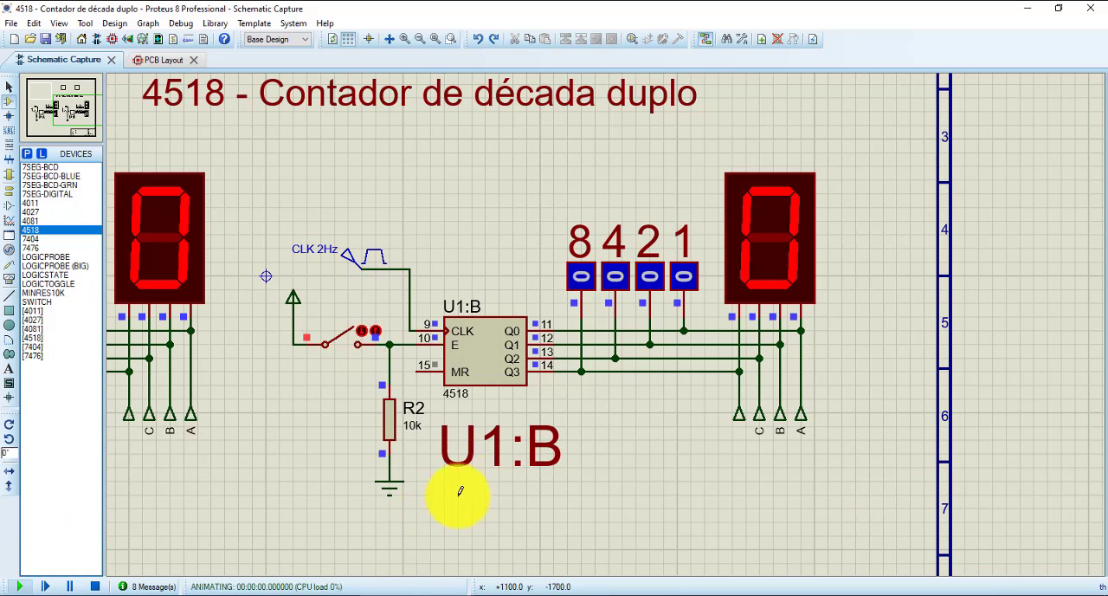
{"action": "scroll", "coordinate": [640, 406], "scroll_direction": "down", "scroll_amount": 1}
{"action": "scroll", "coordinate": [626, 401], "scroll_direction": "up", "scroll_amount": 1}
{"action": "left_click", "coordinate": [98, 588]}
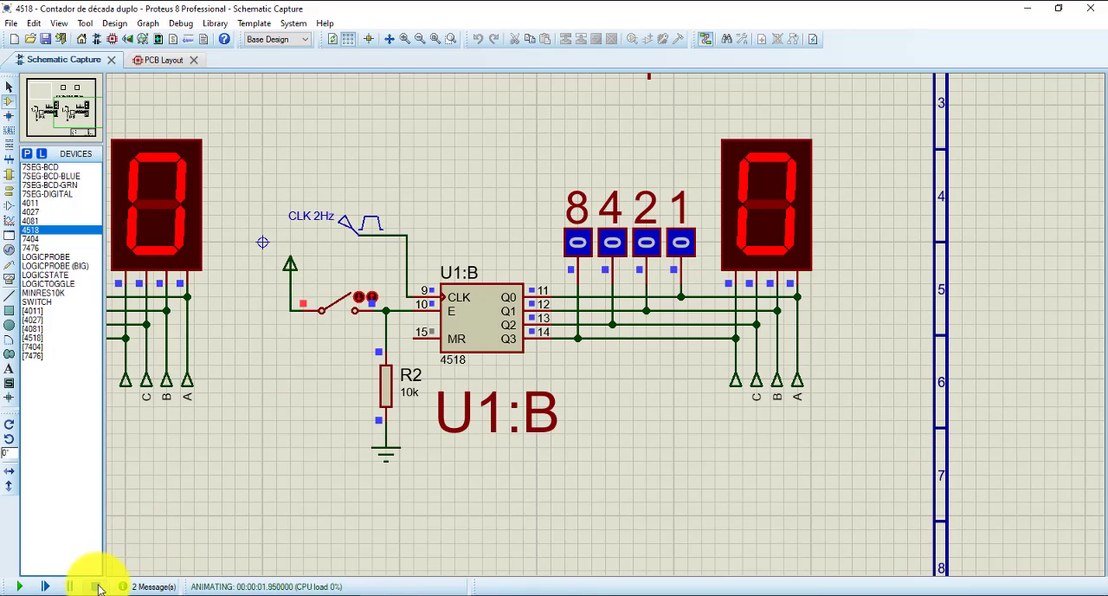
- Delete the input terminals and their wire stubs below both seven-segment displays
{"action": "left_click_drag", "start_coordinate": [852, 407], "coordinate": [671, 419]}
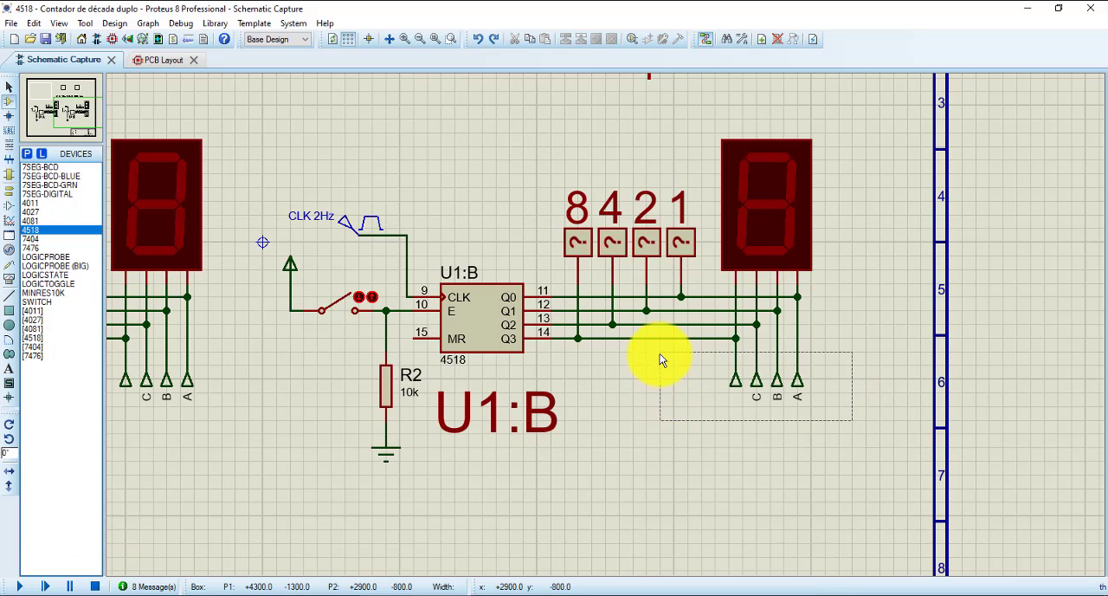
{"action": "left_click_drag", "start_coordinate": [660, 353], "coordinate": [366, 352]}
{"action": "scroll", "coordinate": [673, 335], "scroll_direction": "down", "scroll_amount": 2}
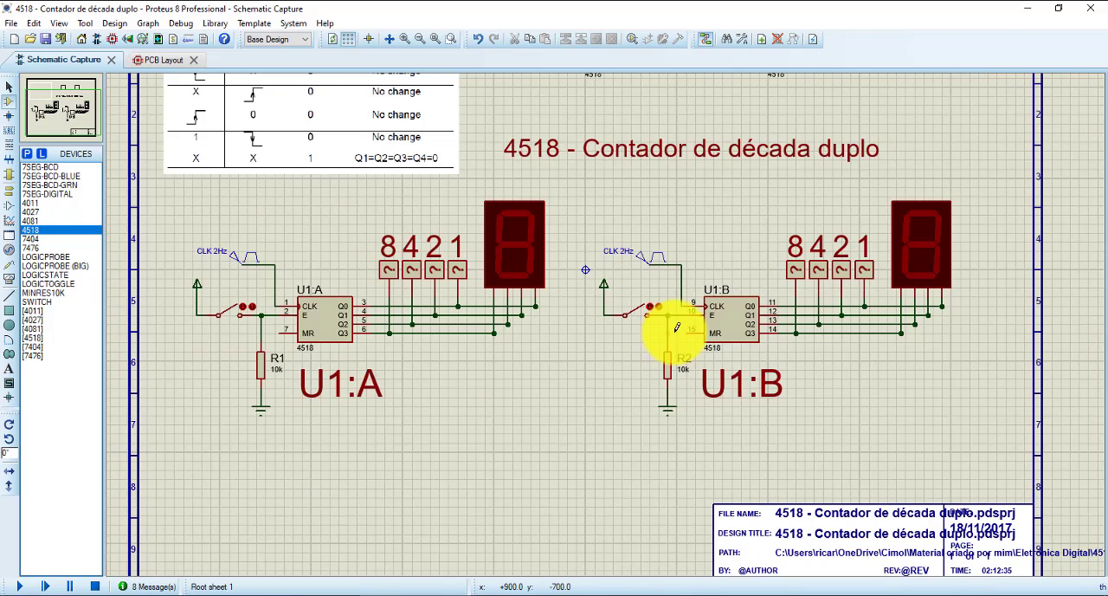
- Simulate both counters with their enable switches open, compare them with the truth table, and stop the simulation
{"action": "scroll", "coordinate": [804, 317], "scroll_direction": "up", "scroll_amount": 2}
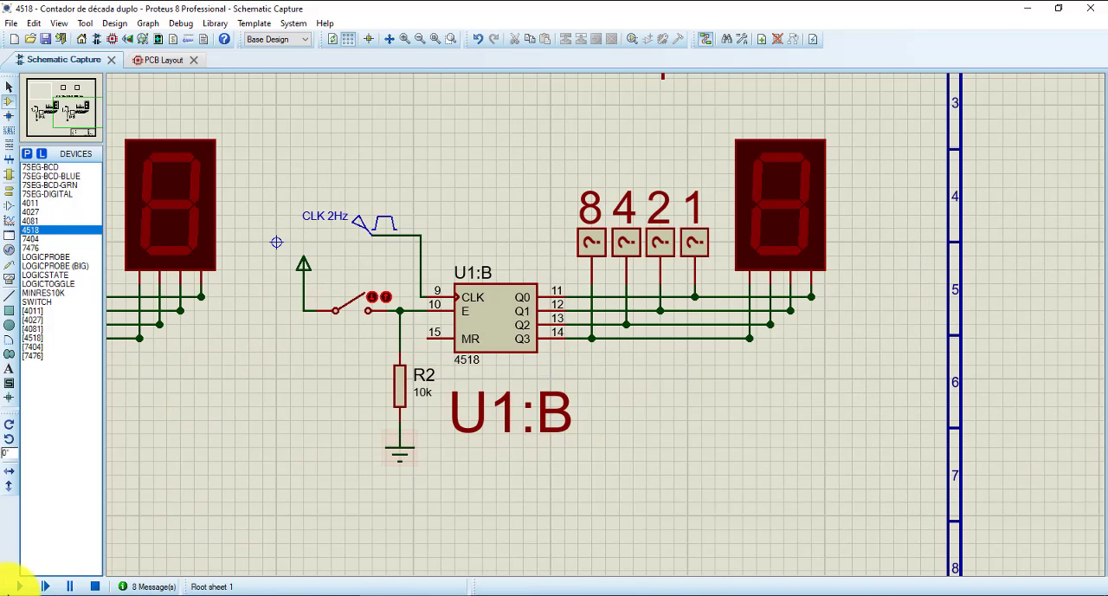
{"action": "left_click", "coordinate": [27, 587]}
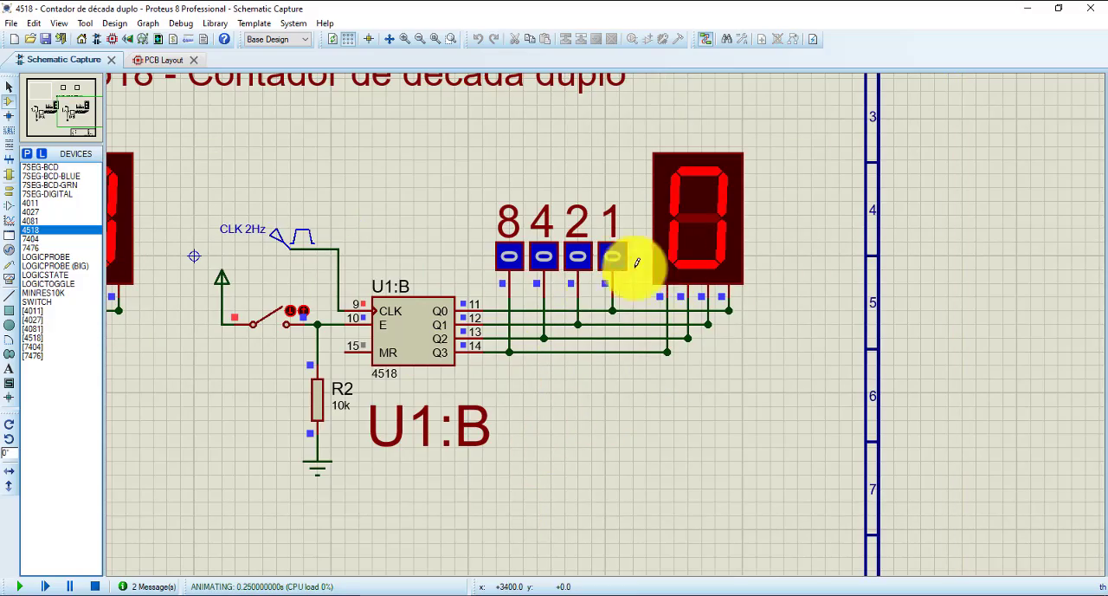
{"action": "left_click_drag", "start_coordinate": [290, 158], "coordinate": [782, 219]}
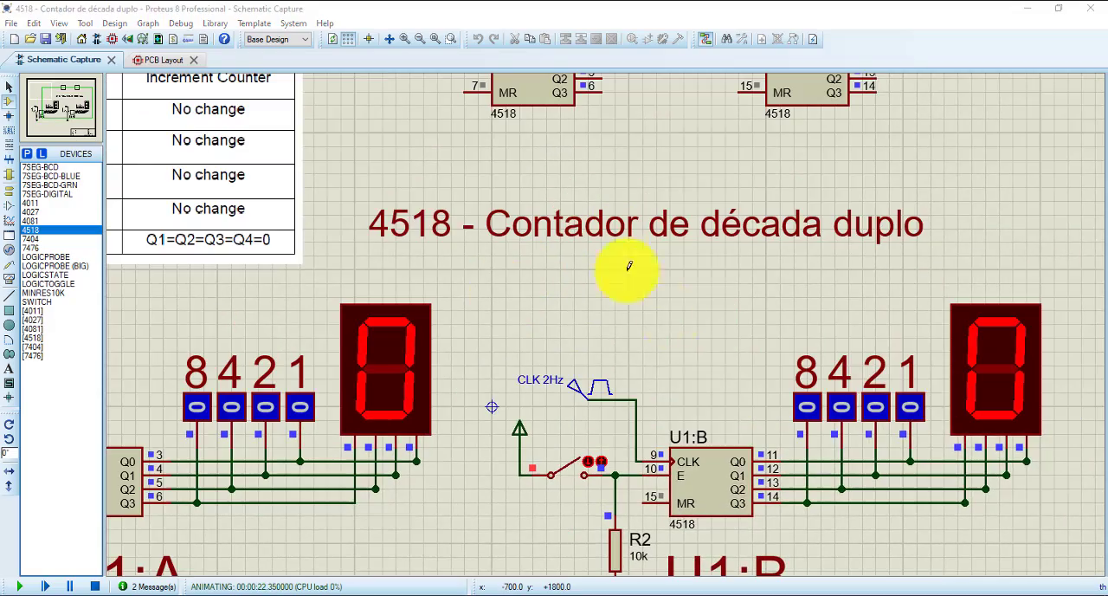
{"action": "scroll", "coordinate": [579, 299], "scroll_direction": "down", "scroll_amount": 3}
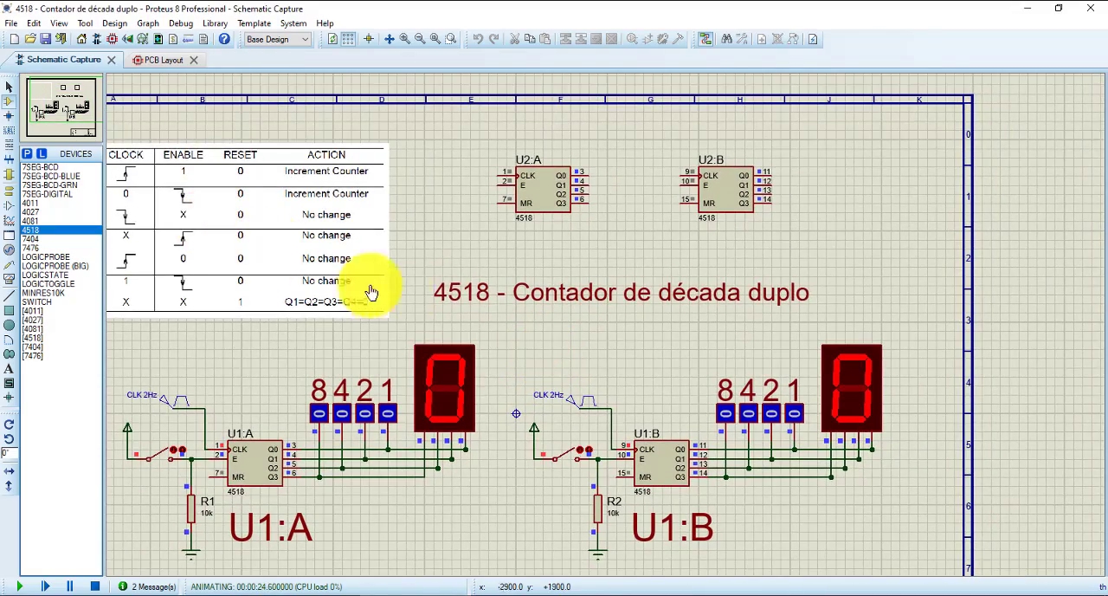
{"action": "left_click_drag", "start_coordinate": [494, 236], "coordinate": [536, 220]}
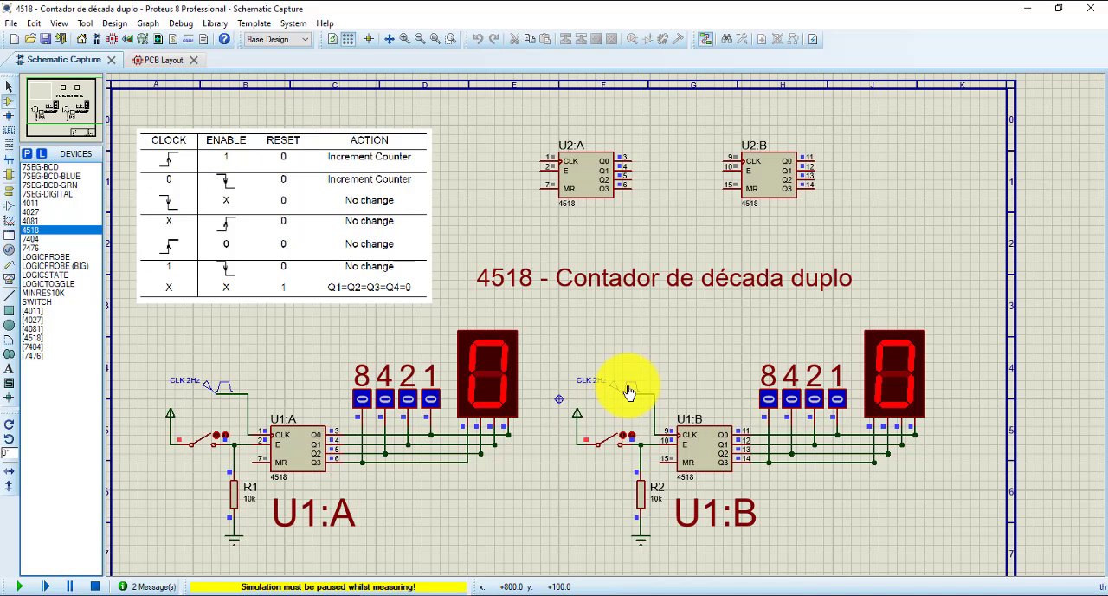
{"action": "left_click", "coordinate": [99, 587]}
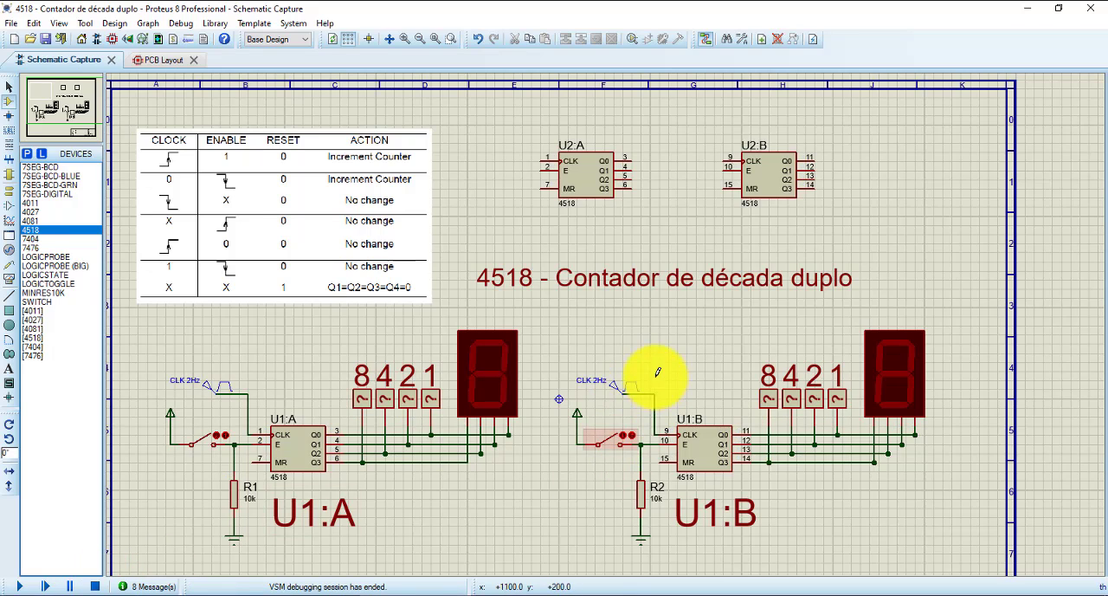
- Review the frequency and voltage settings of the pulse generator driving the U1:B clock, and close its properties
{"action": "double_click", "coordinate": [630, 385]}
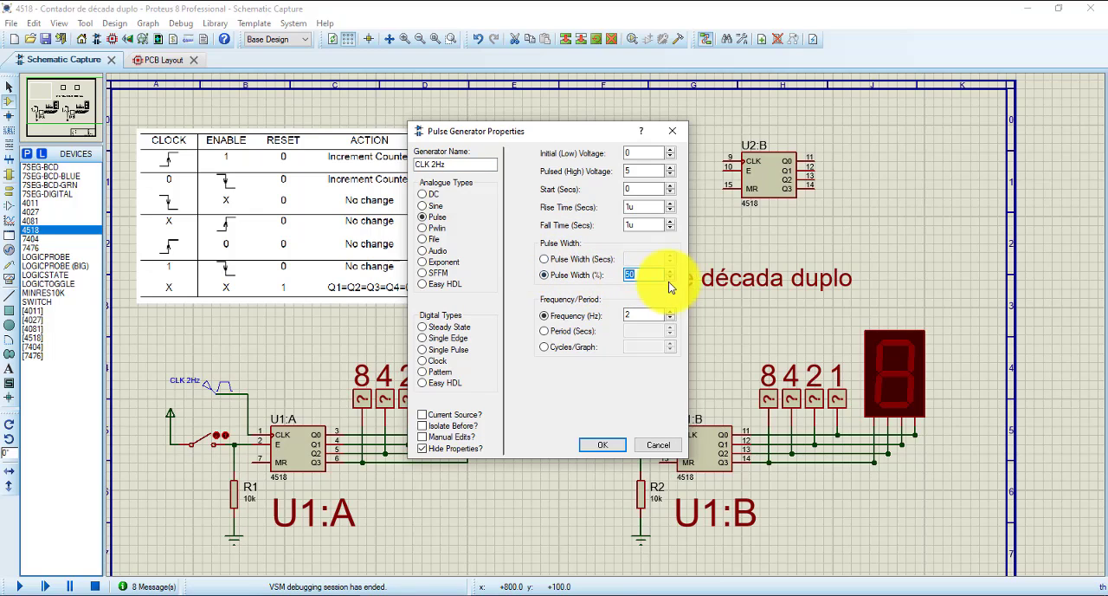
{"action": "left_click", "coordinate": [636, 317]}
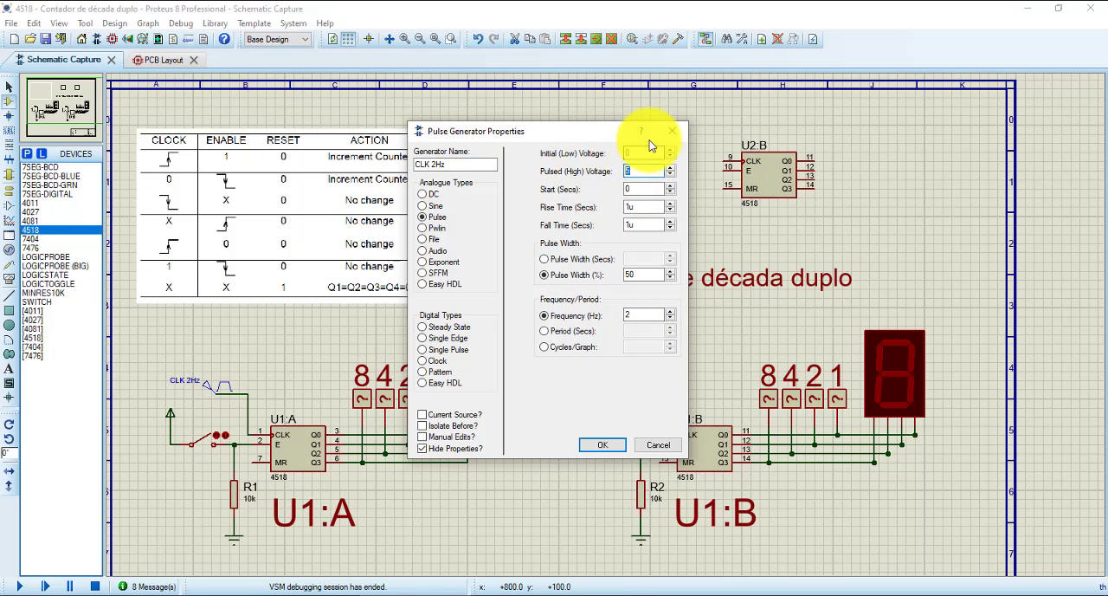
{"action": "left_click", "coordinate": [608, 449]}
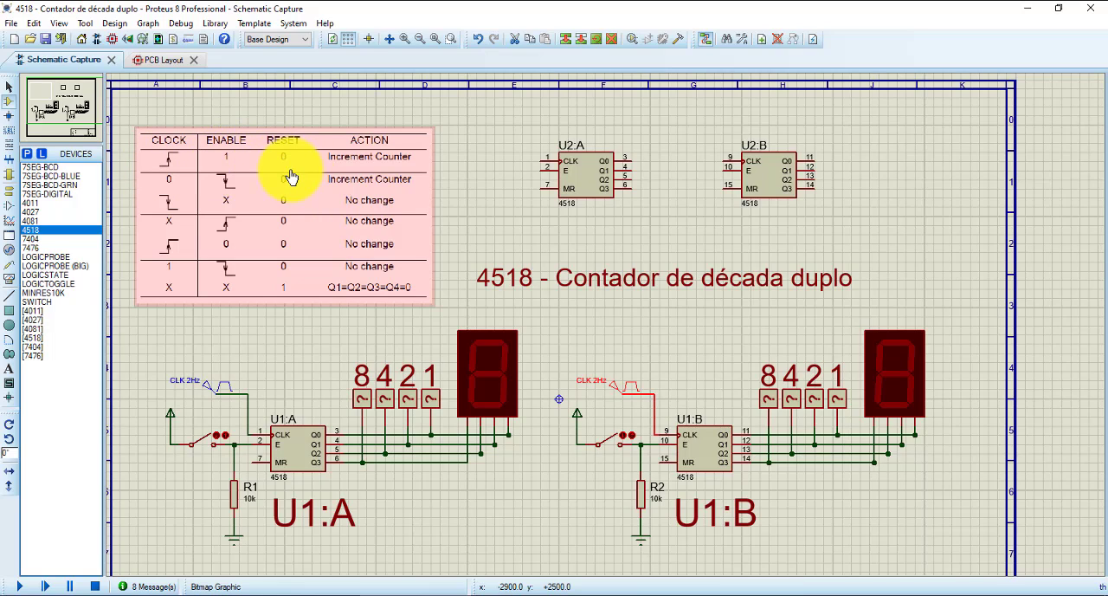
- Close the enable switch of the U1:B counter, run the simulation to observe its count, and stop it
{"action": "scroll", "coordinate": [690, 511], "scroll_direction": "up", "scroll_amount": 2}
{"action": "scroll", "coordinate": [580, 355], "scroll_direction": "up", "scroll_amount": 1}
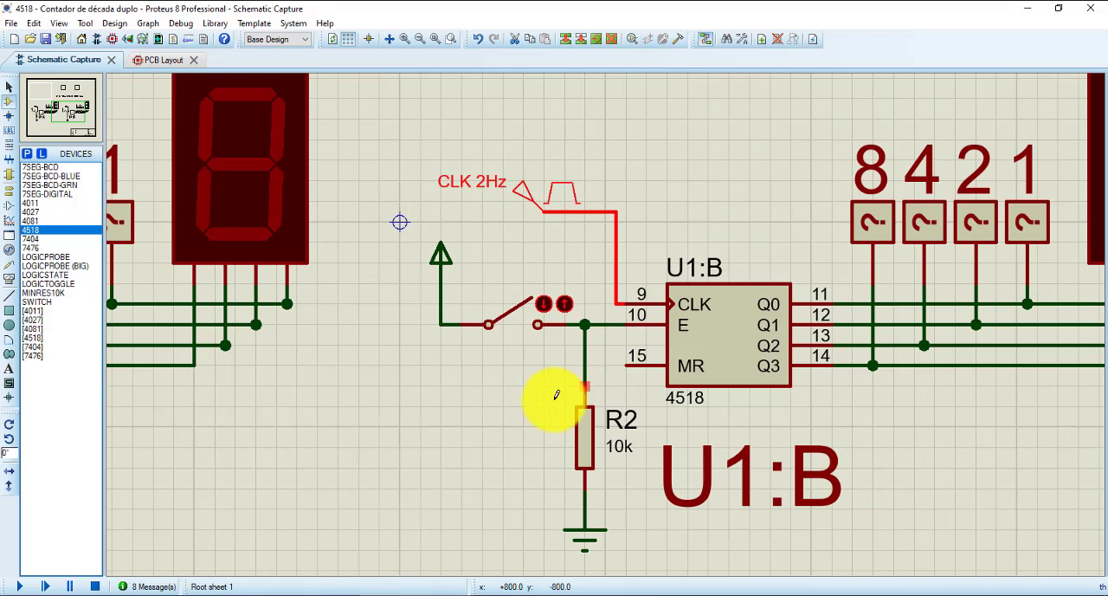
{"action": "left_click", "coordinate": [532, 313]}
{"action": "scroll", "coordinate": [767, 301], "scroll_direction": "down", "scroll_amount": 2}
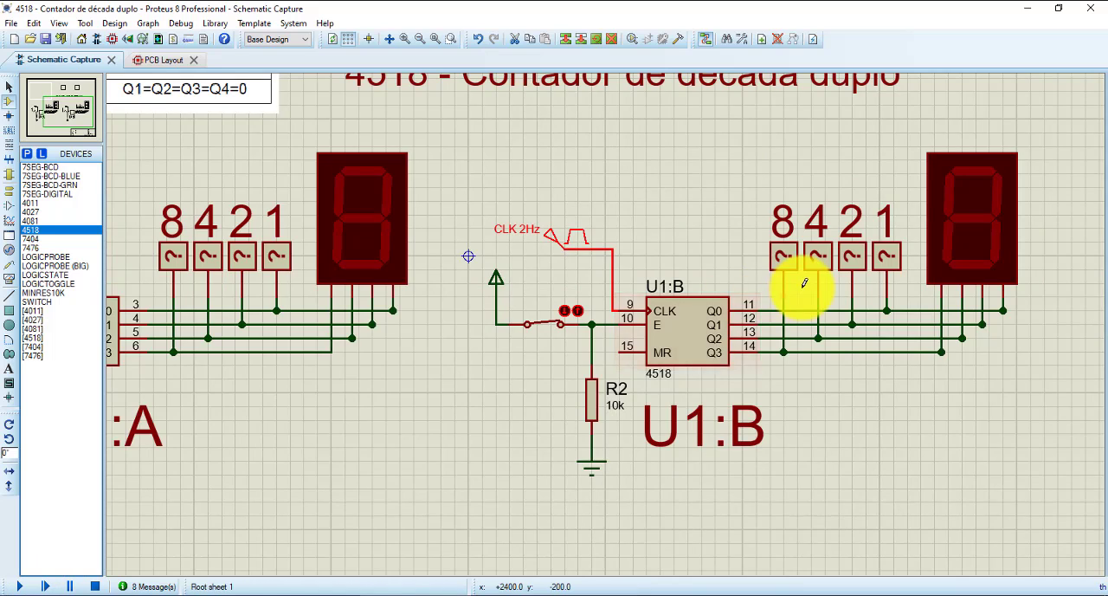
{"action": "scroll", "coordinate": [713, 298], "scroll_direction": "up", "scroll_amount": 1}
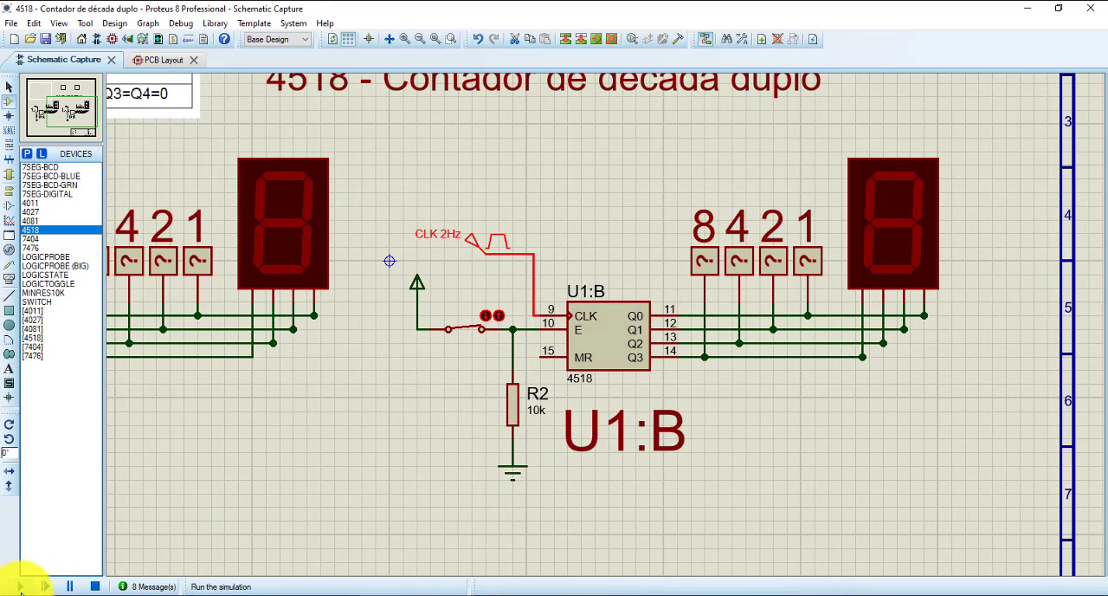
{"action": "left_click", "coordinate": [19, 586]}
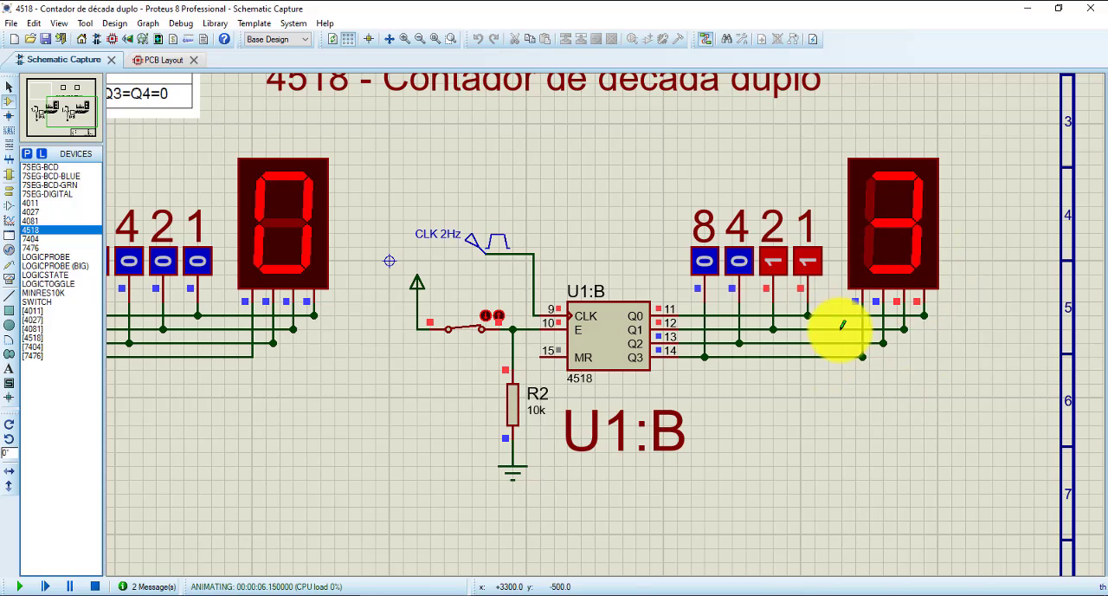
{"action": "left_click", "coordinate": [95, 586]}
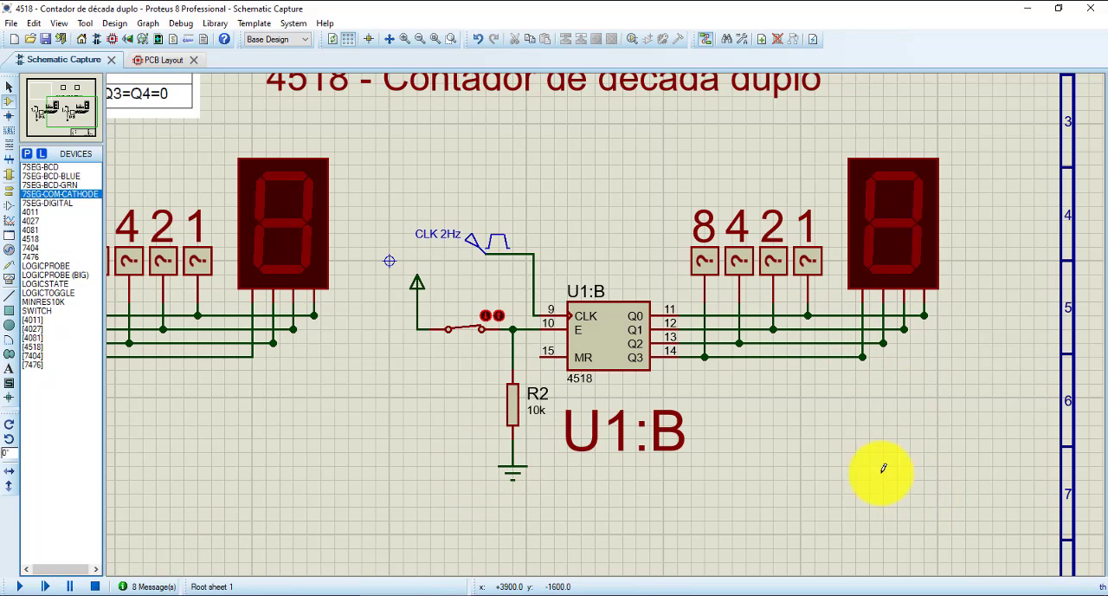
- Place a 7SEG-COM-CATHODE display below the U1:B counter's existing seven-segment display
{"action": "left_click", "coordinate": [928, 471]}
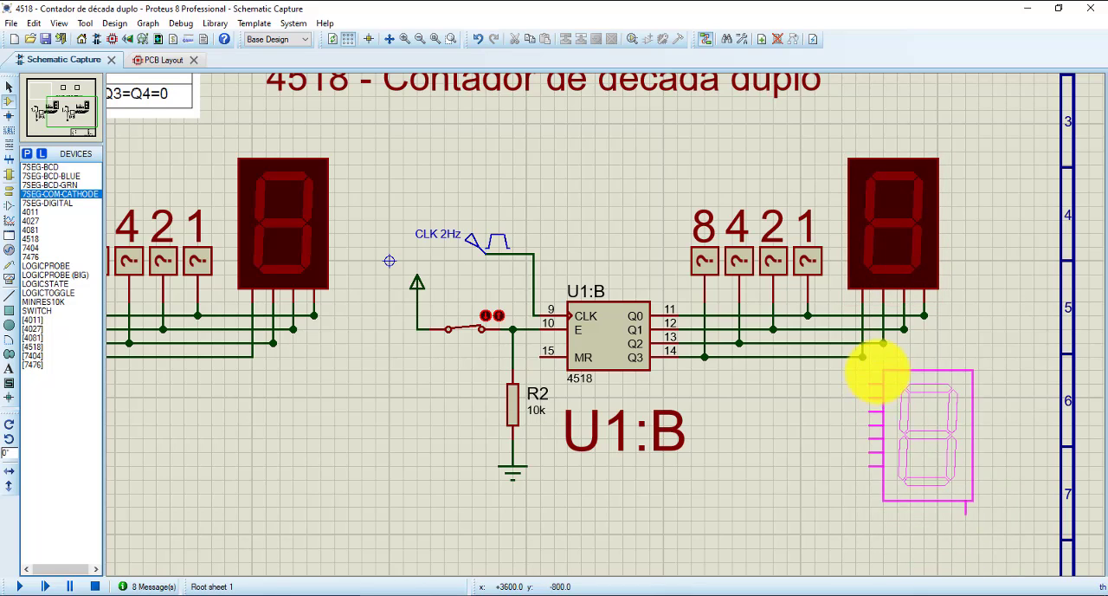
{"action": "left_click", "coordinate": [914, 388]}
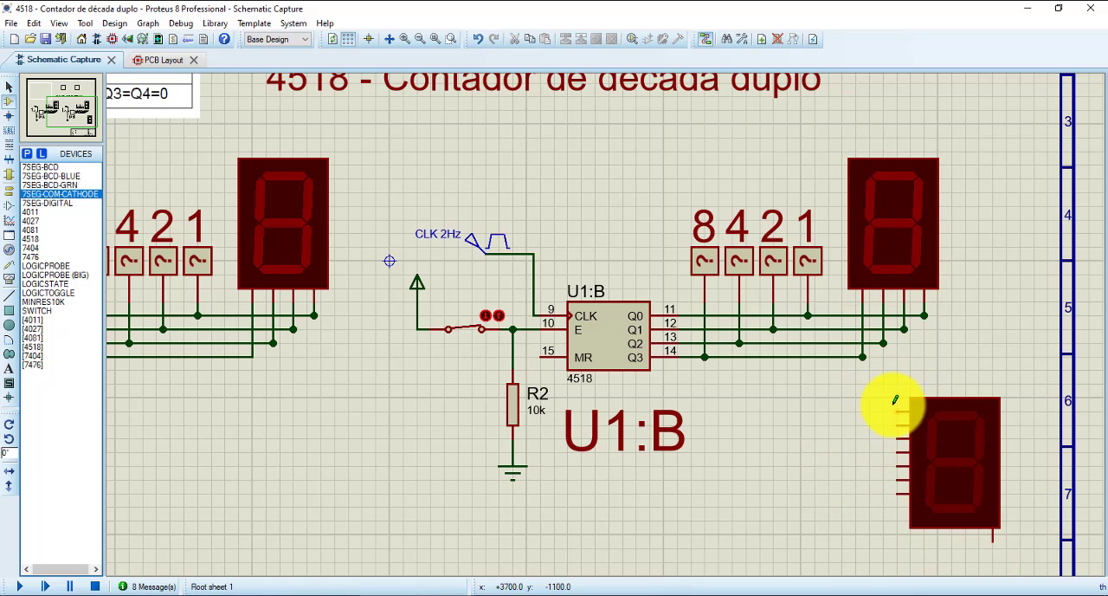
{"action": "left_click", "coordinate": [899, 492]}
{"action": "left_click", "coordinate": [916, 240]}
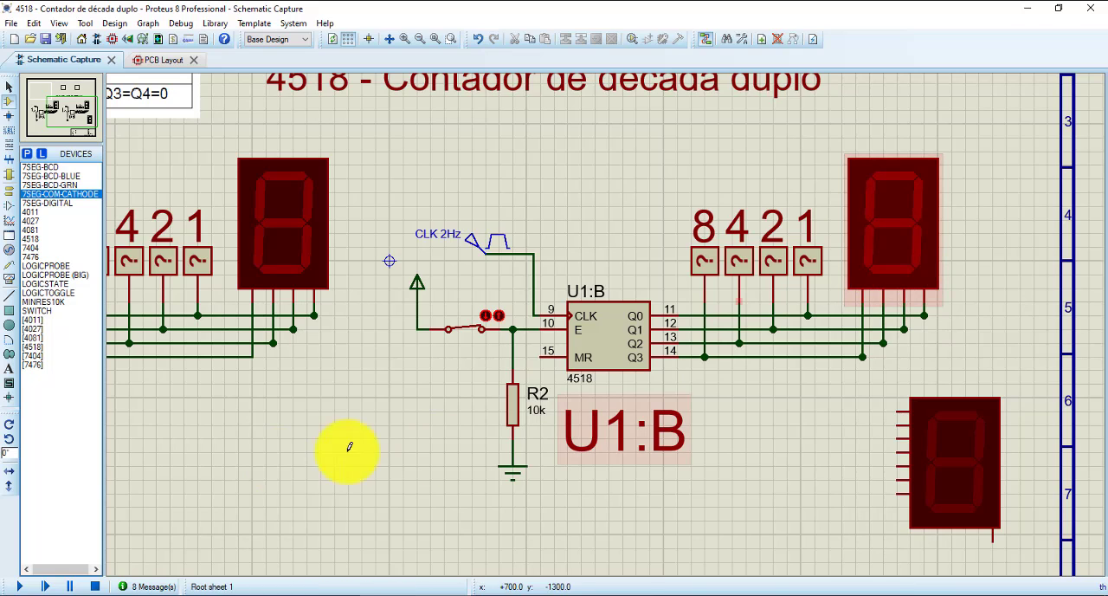
- Run the simulation again, and delete the CLK 2Hz pulse generator from the U1:B clock input
{"action": "left_click", "coordinate": [25, 587]}
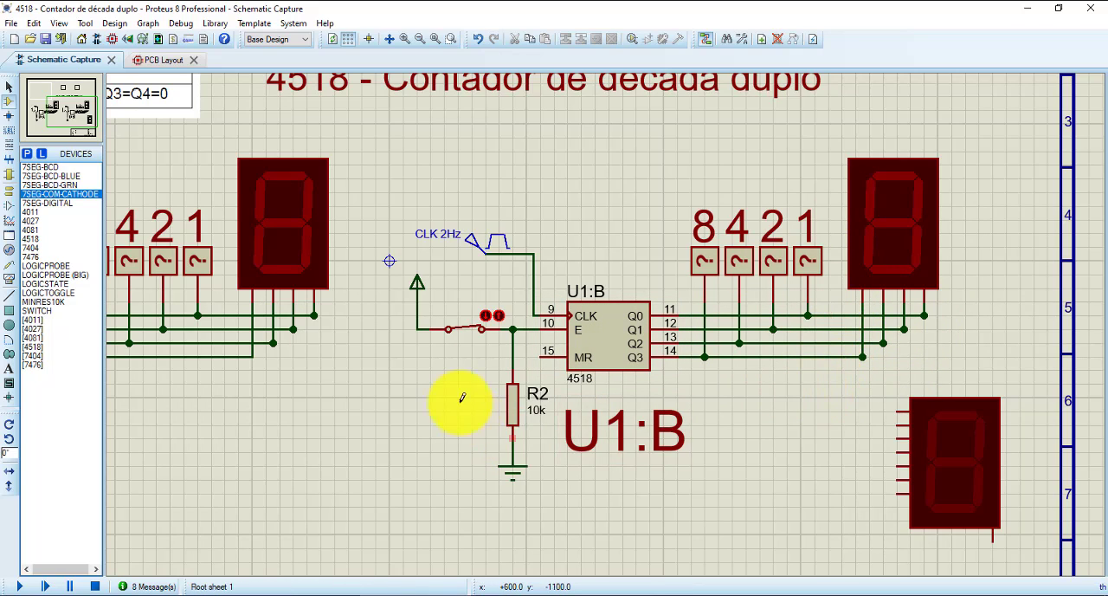
{"action": "left_click", "coordinate": [497, 257]}
{"action": "key", "text": "Delete"}
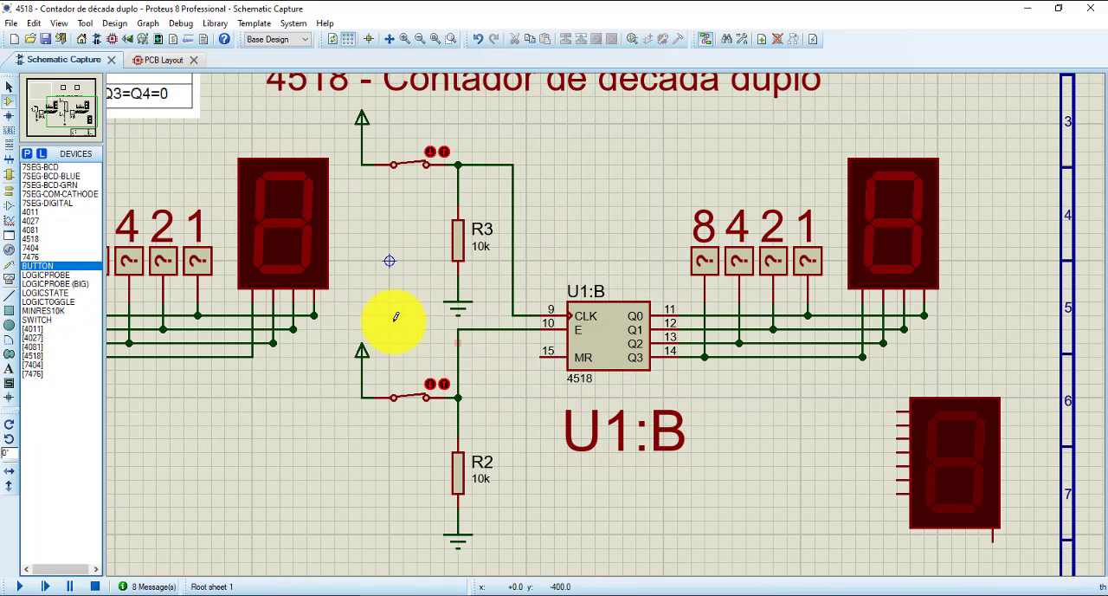
- Simulate the circuit and toggle the U1:B clock and enable switches to compare its counting with the truth table
{"action": "left_click_drag", "start_coordinate": [396, 317], "coordinate": [637, 432]}
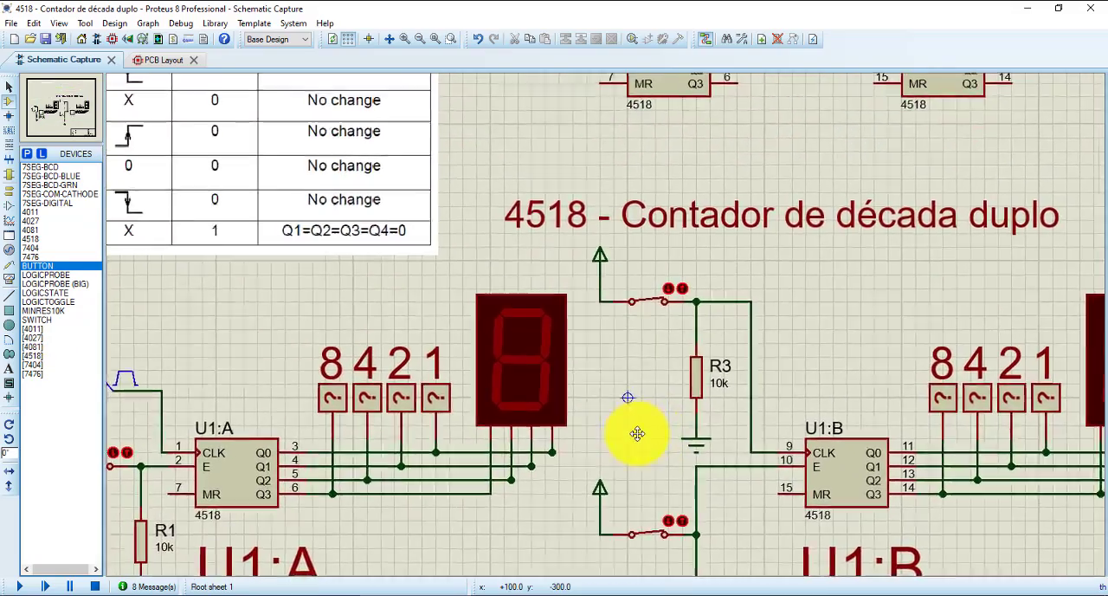
{"action": "scroll", "coordinate": [637, 433], "scroll_direction": "down", "scroll_amount": 3}
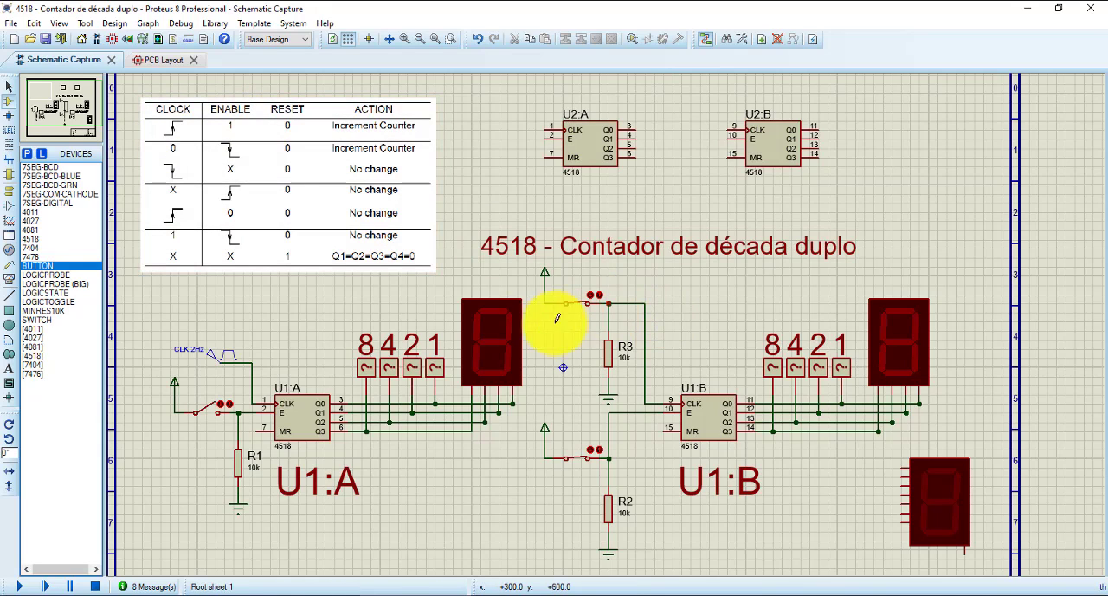
{"action": "left_click", "coordinate": [19, 586]}
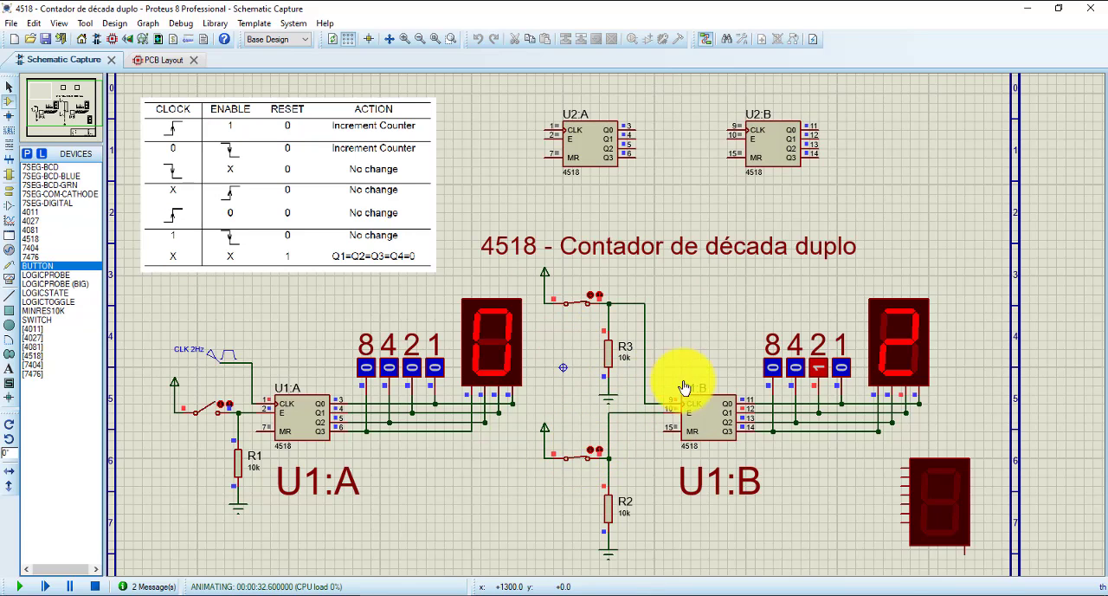
{"action": "left_click", "coordinate": [580, 301]}
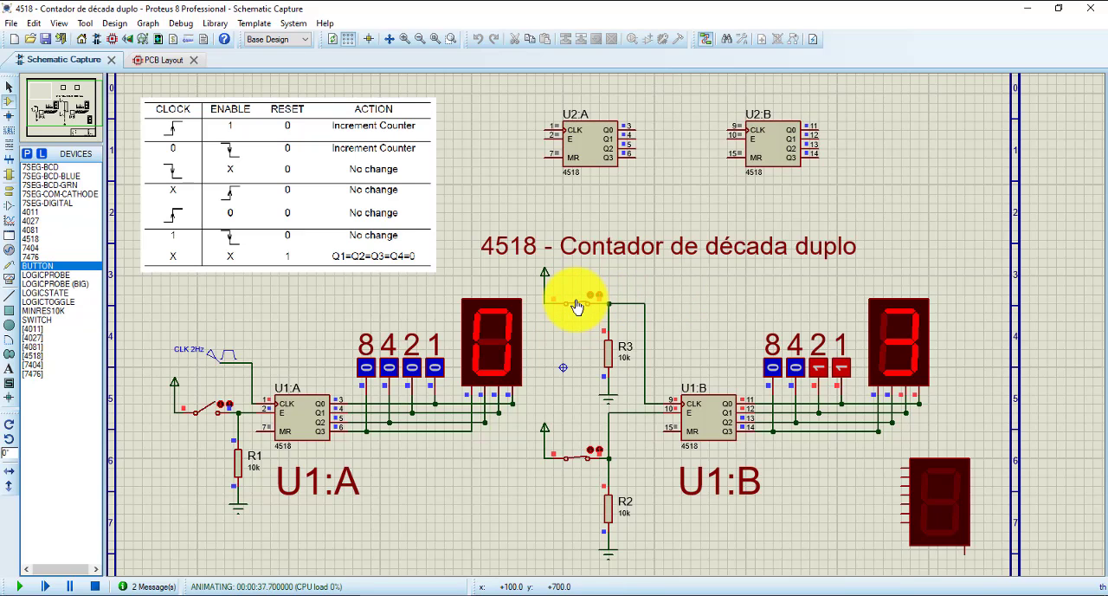
{"action": "left_click", "coordinate": [577, 305]}
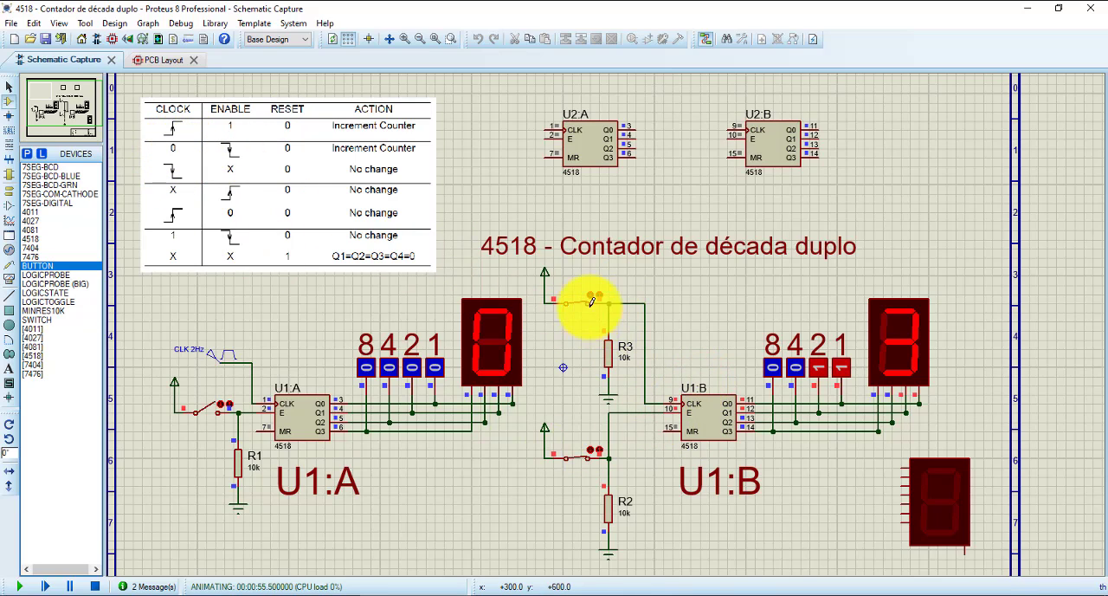
{"action": "left_click", "coordinate": [575, 453]}
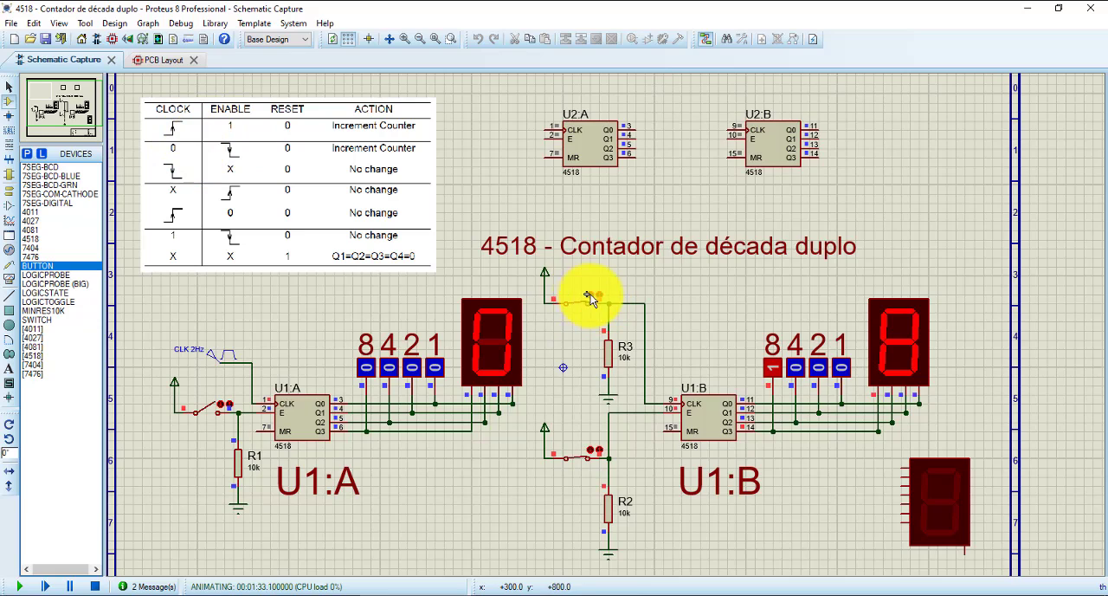
{"action": "left_click_drag", "start_coordinate": [589, 299], "coordinate": [592, 304]}
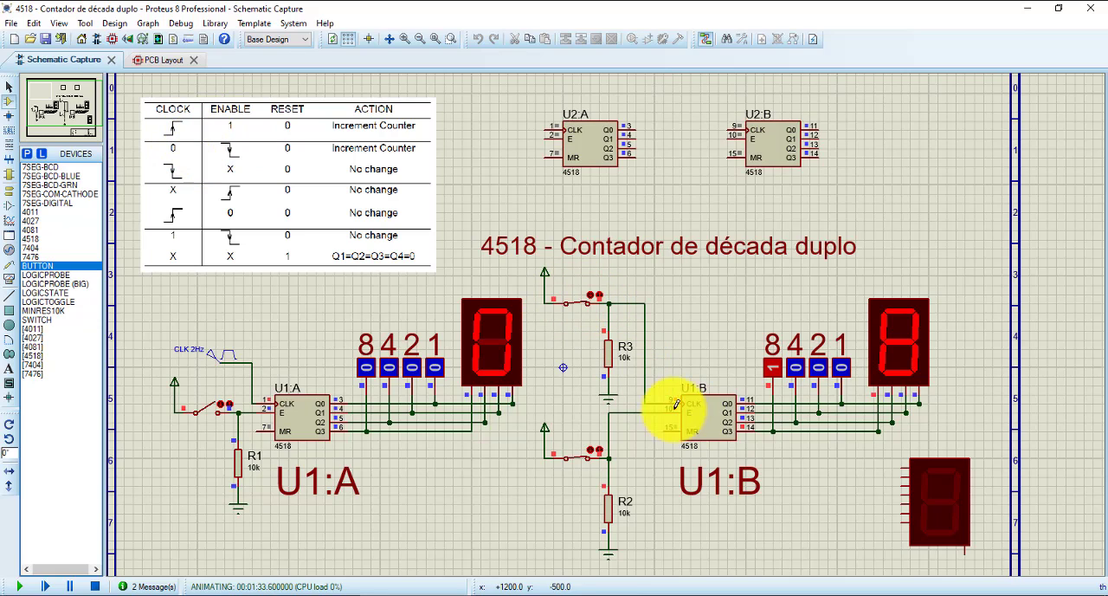